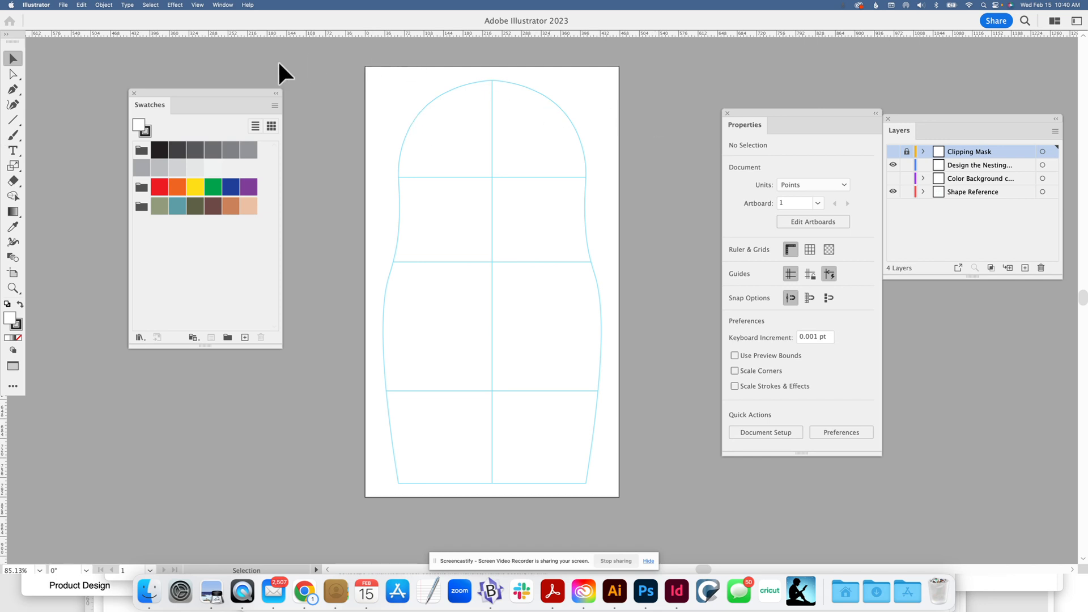
click(193, 338)
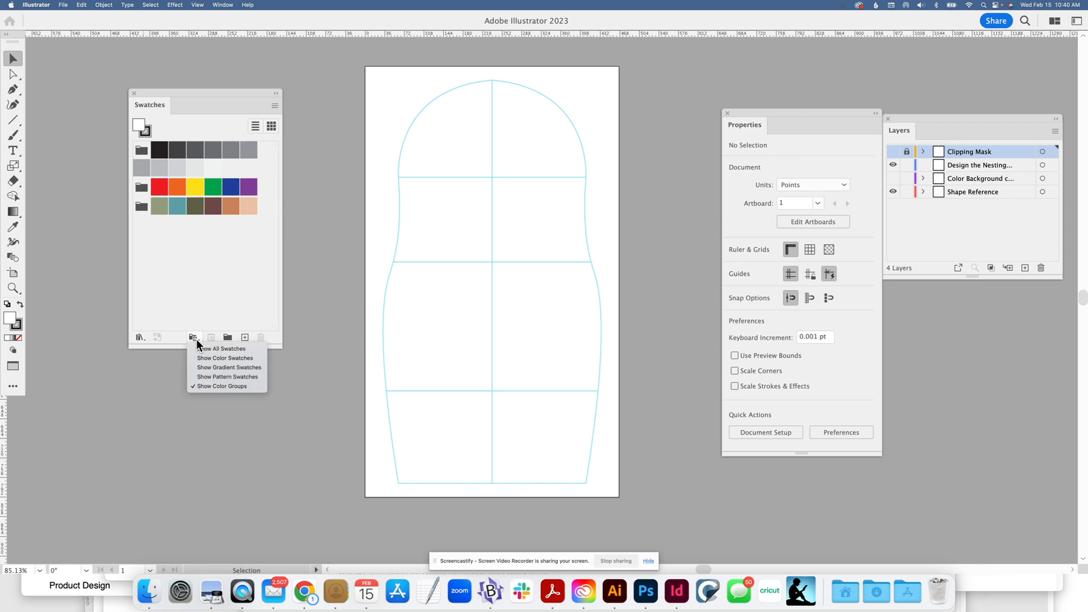
click(199, 289)
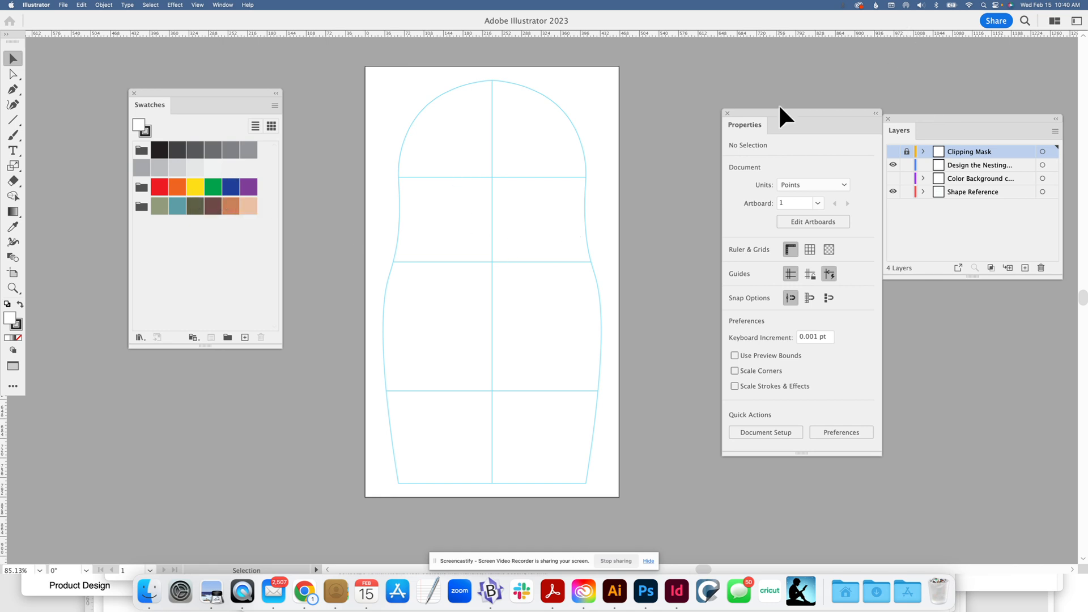
Move the Properties and Layers panels slightly closer to the artboard
drag(779, 111, 744, 88)
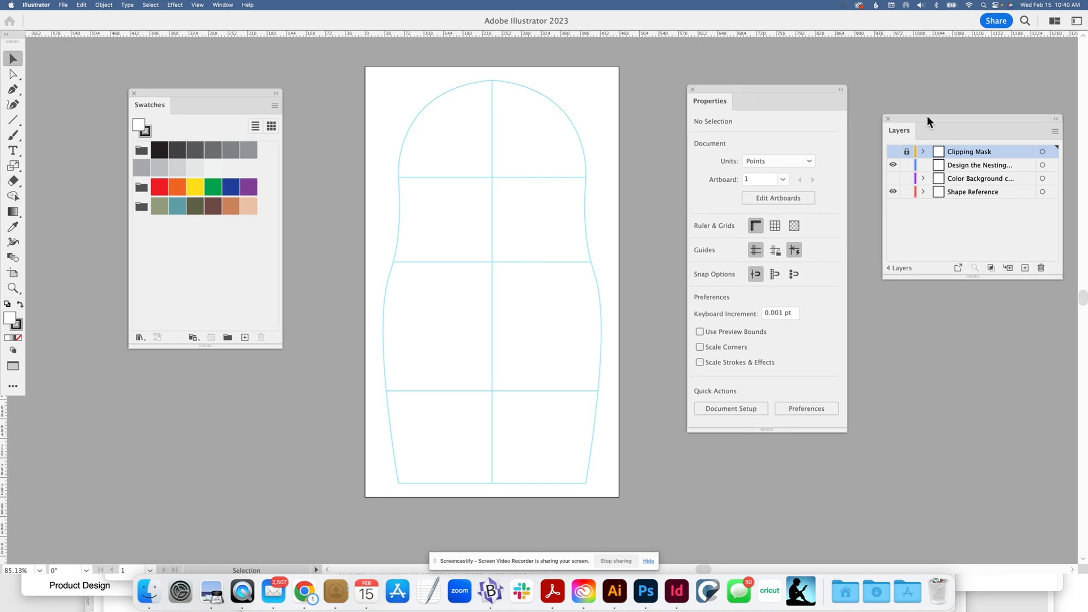
drag(927, 115, 919, 104)
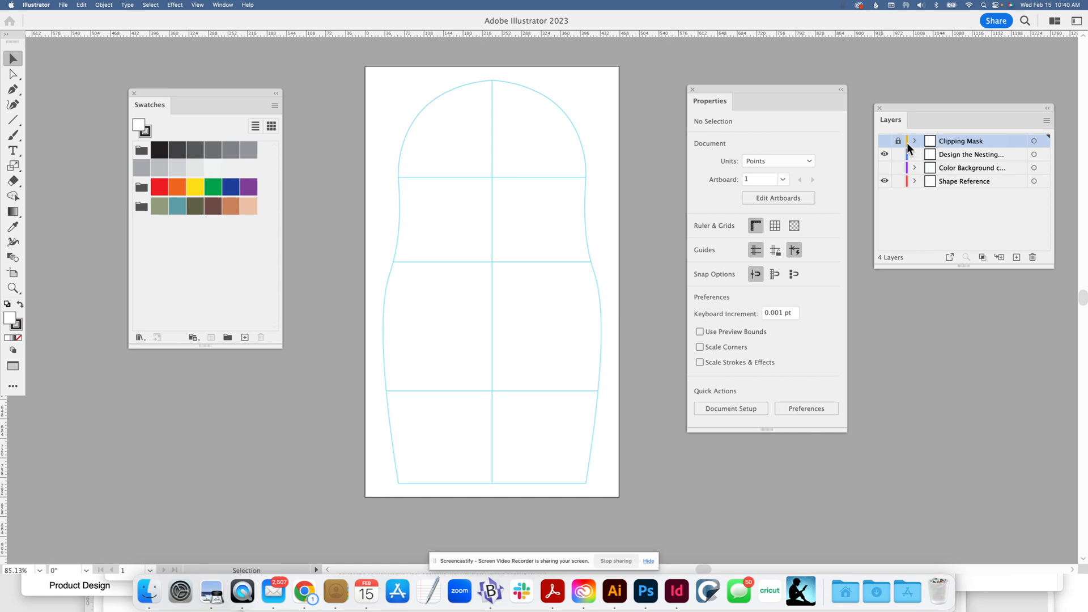
Make the nesting doll design layer active and check the Shape Reference layer by toggling its visibility off and on
click(885, 154)
click(884, 154)
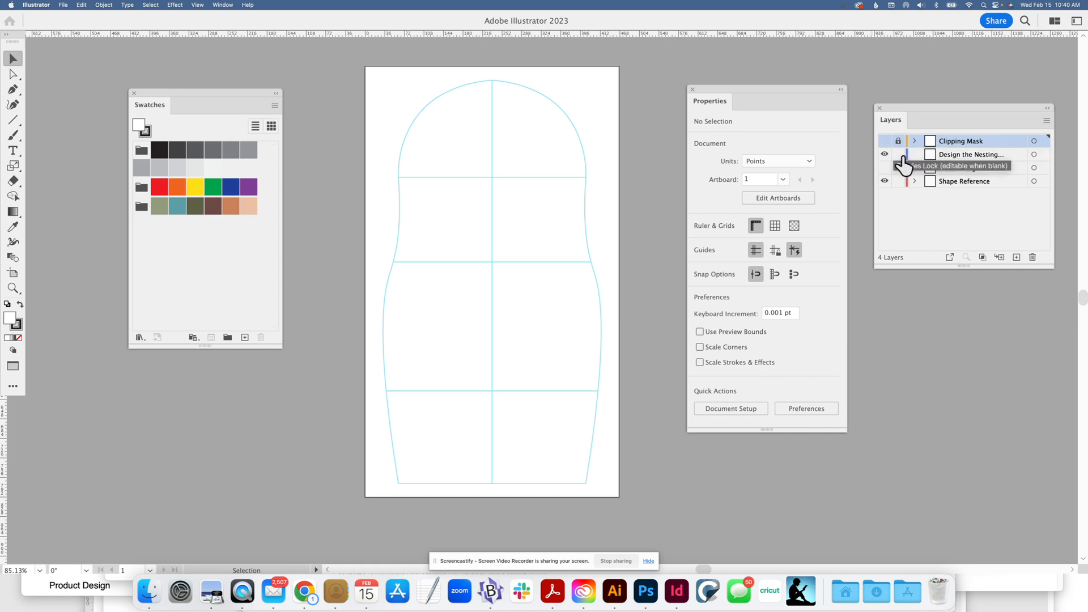
click(952, 154)
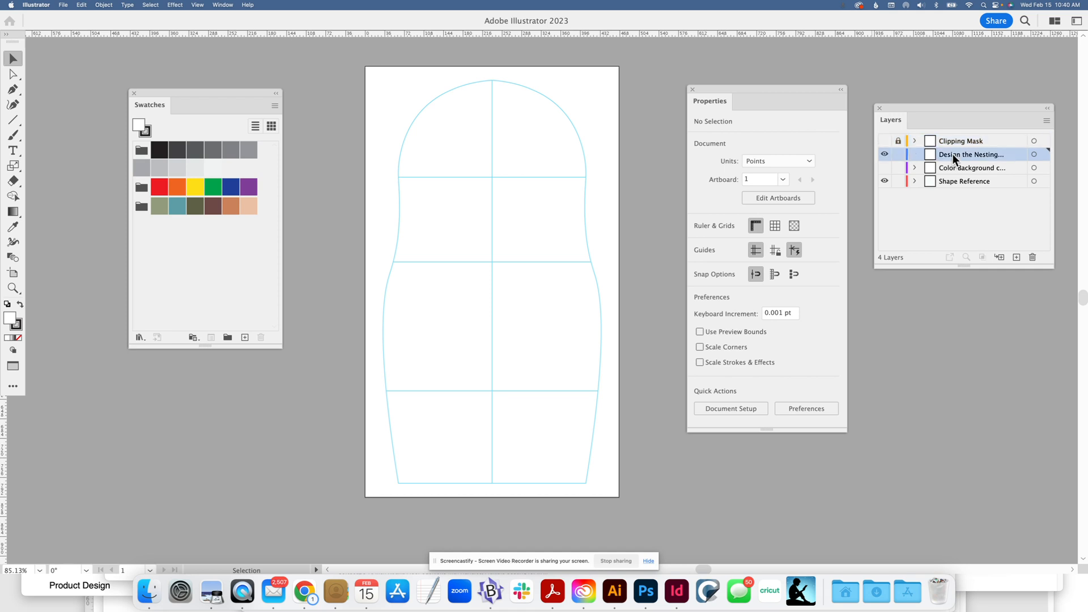
click(884, 181)
click(884, 181)
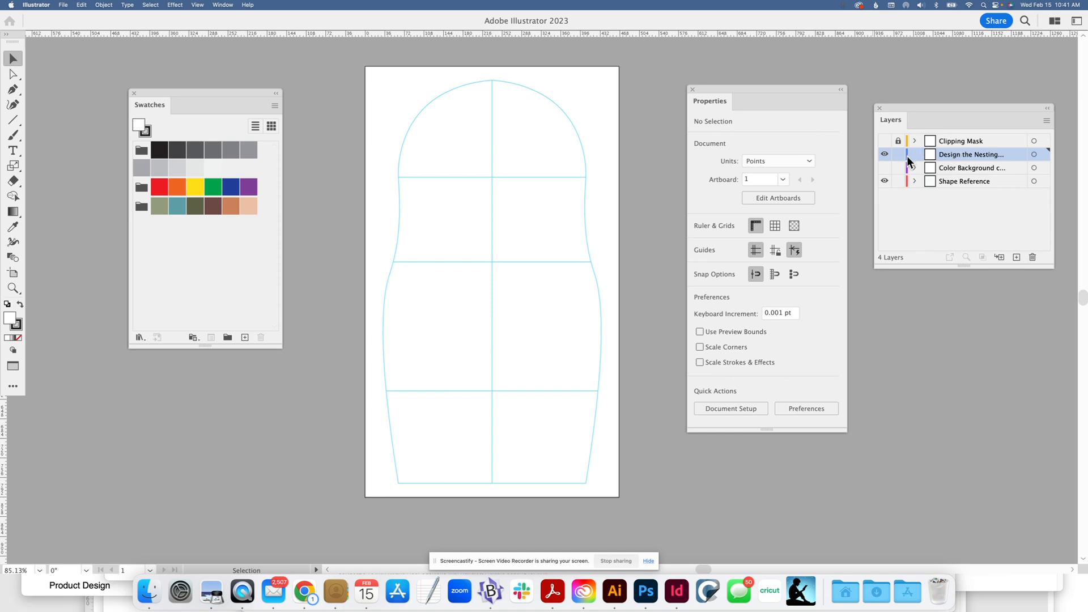
Activate the Paintbrush tool and set its fill to None
click(14, 137)
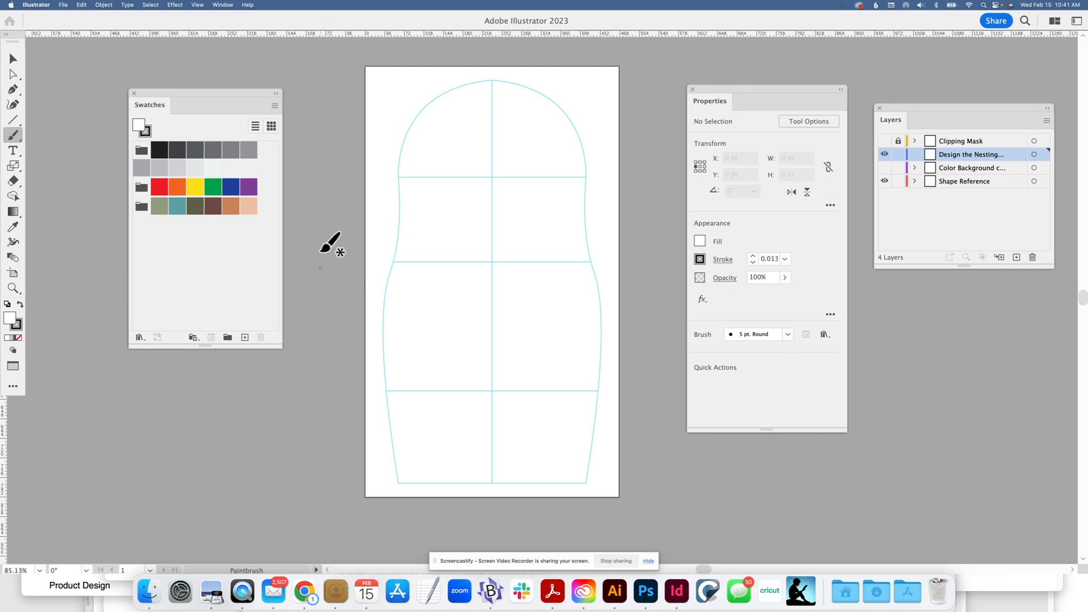
click(700, 241)
click(562, 352)
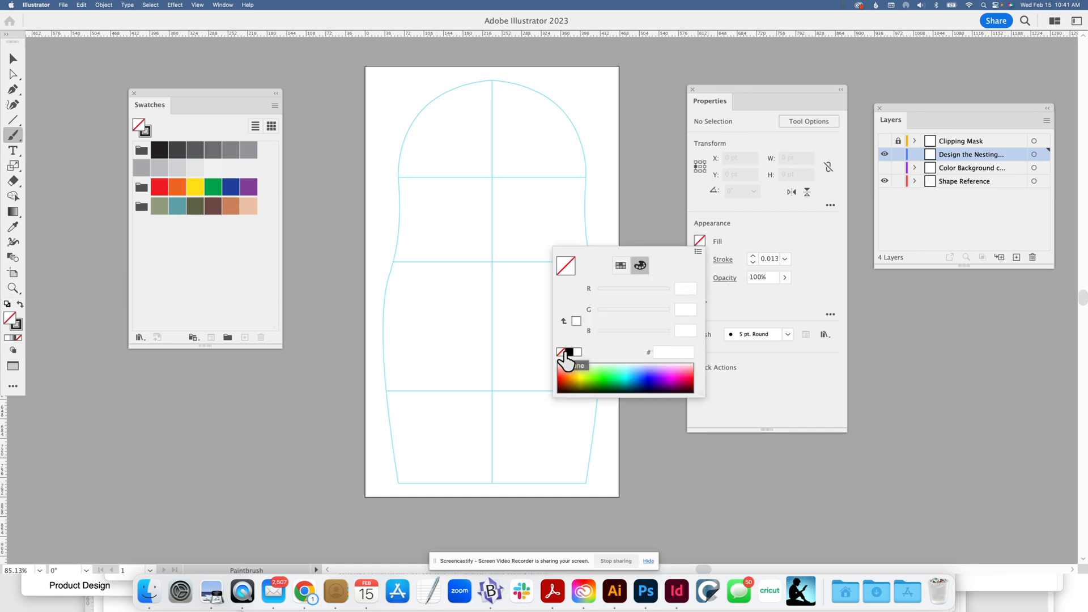
Adjust the brush's stroke weight to 0.125 in
click(700, 259)
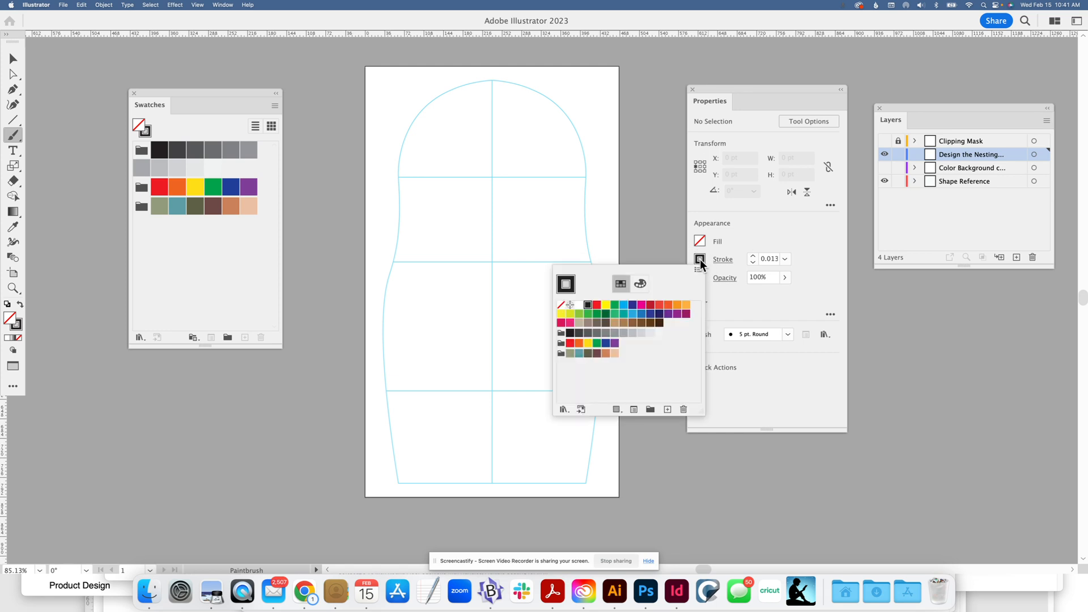
click(752, 256)
click(752, 256)
click(752, 256)
click(751, 256)
click(752, 256)
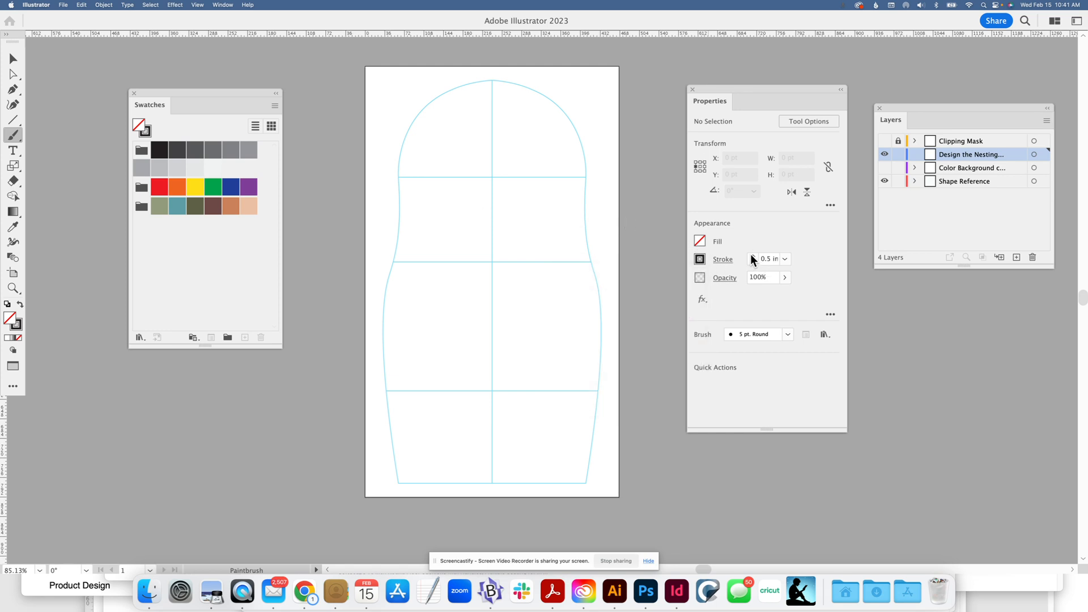
click(753, 263)
click(753, 263)
click(753, 263)
Change the stroke units to Points in the application preferences
click(61, 5)
mouse_move(36, 4)
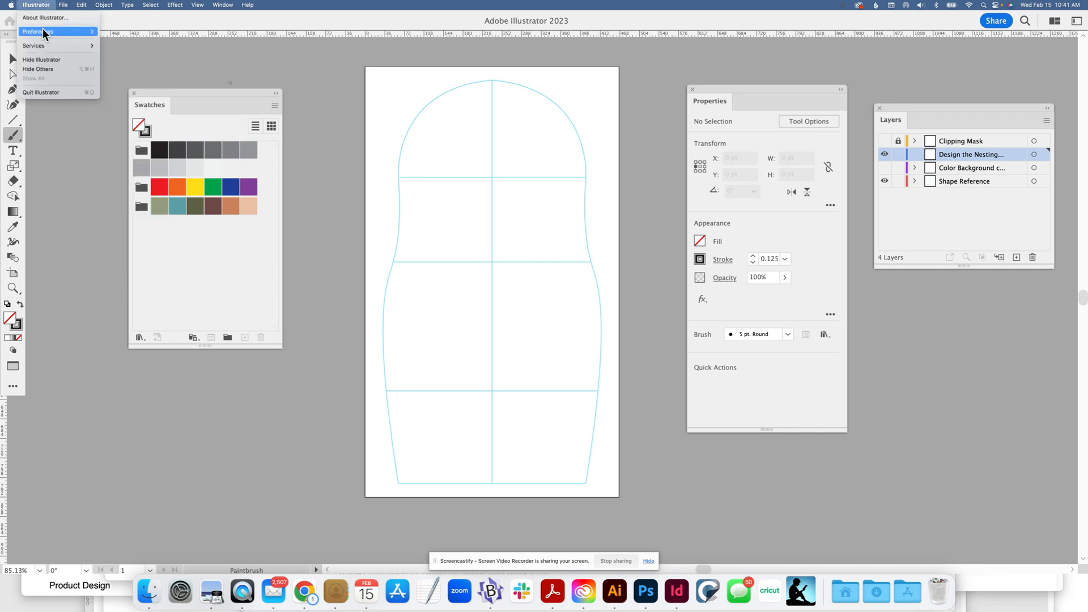
mouse_move(76, 33)
click(113, 59)
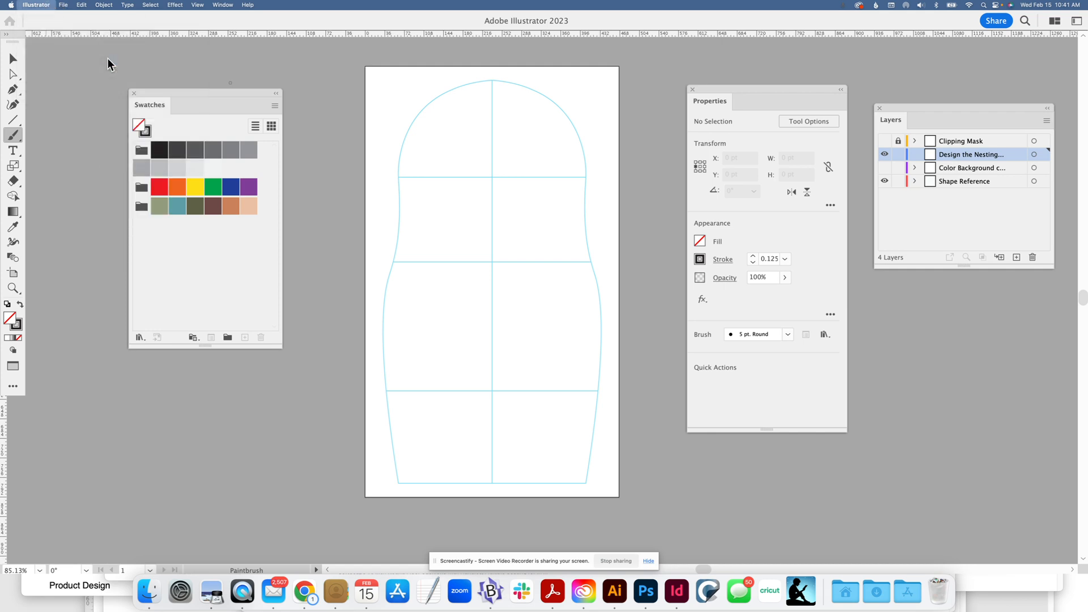
click(441, 157)
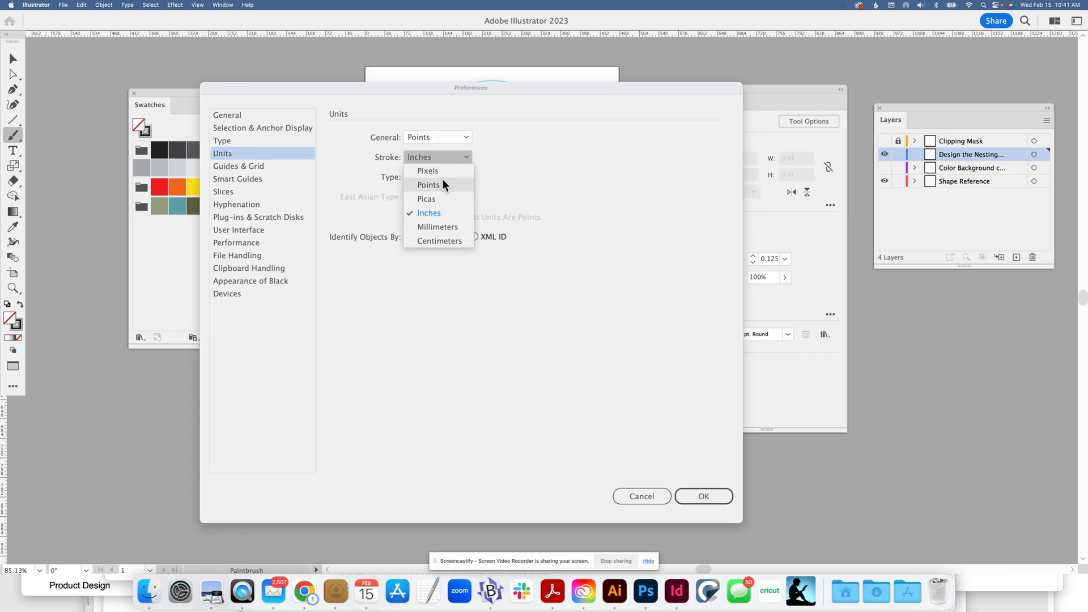
click(443, 186)
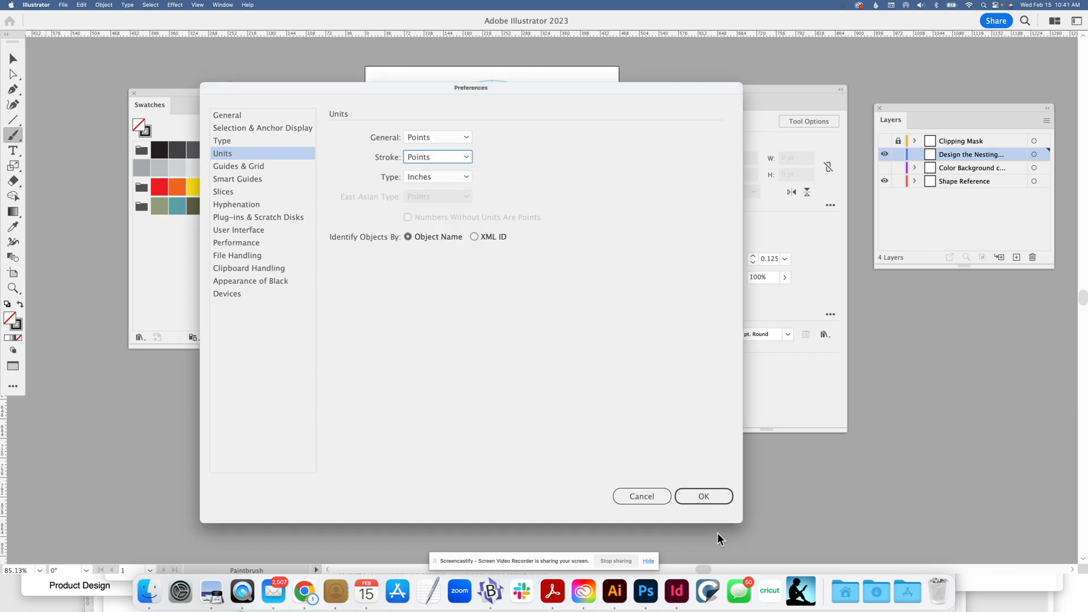
click(704, 497)
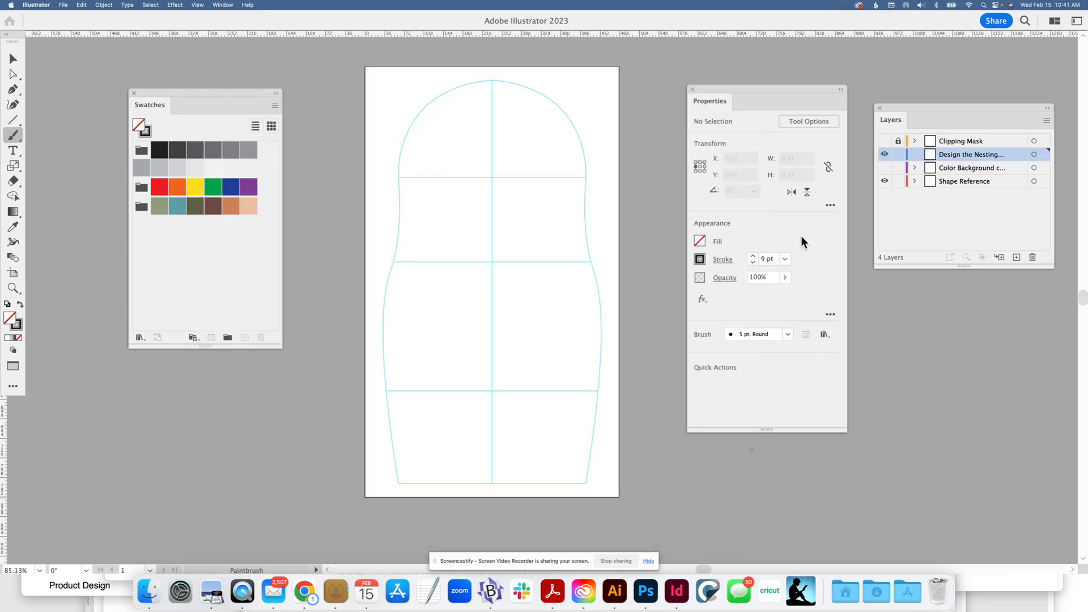
Set the stroke weight to 1 pt and paint a short diagonal stroke, about 28 by 27 pt, outside the doll's upper-left outline
click(753, 262)
click(753, 263)
drag(381, 120, 396, 105)
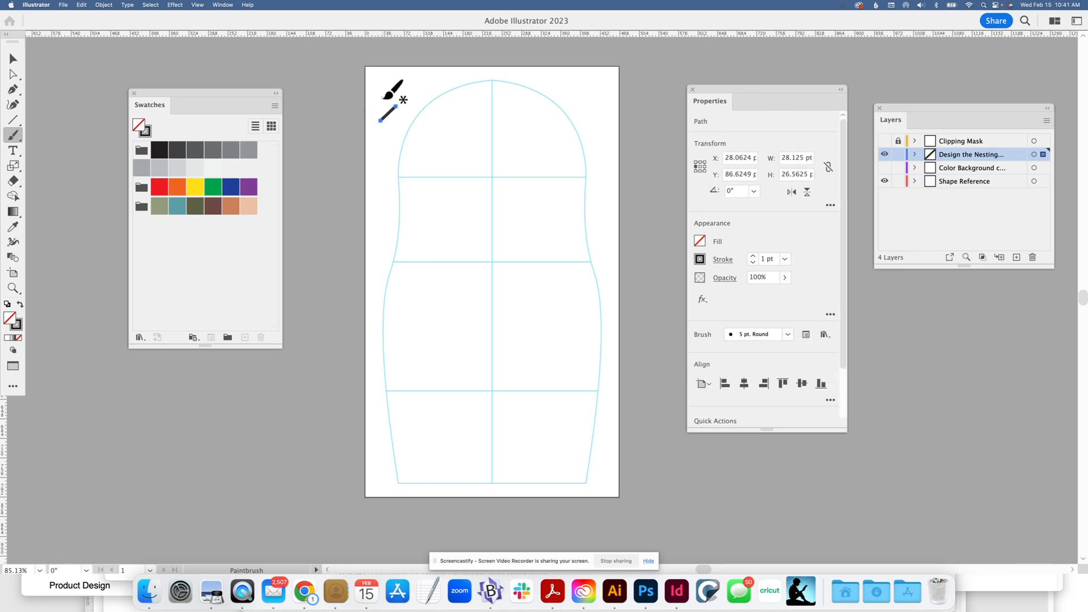
Turn off Keep Selected in the Paintbrush options and set the fidelity close to Smooth
double_click(15, 139)
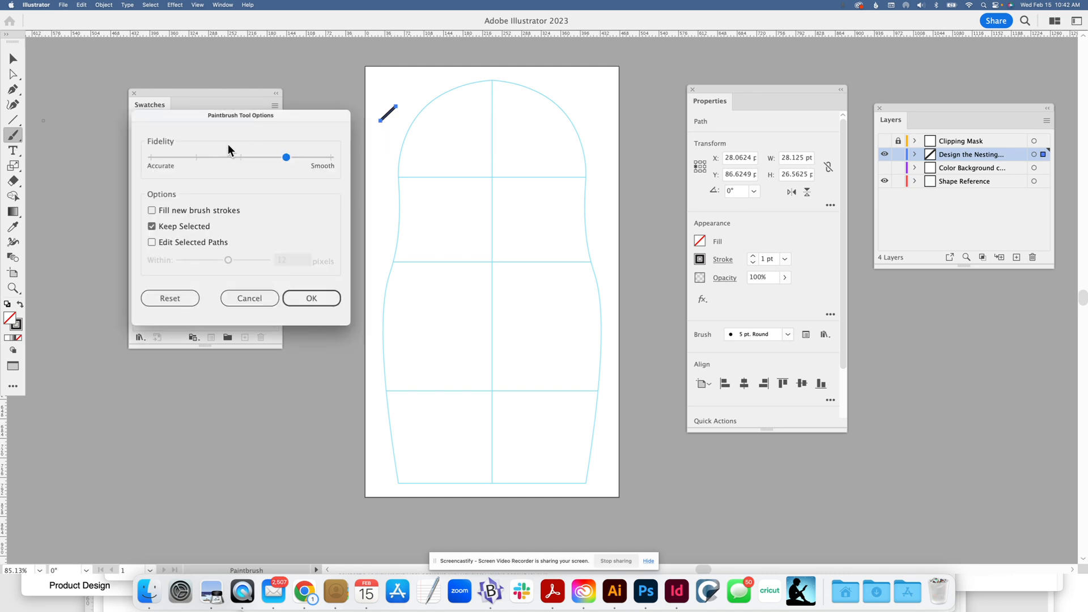
click(153, 229)
drag(288, 161, 191, 149)
drag(196, 160, 278, 165)
click(308, 295)
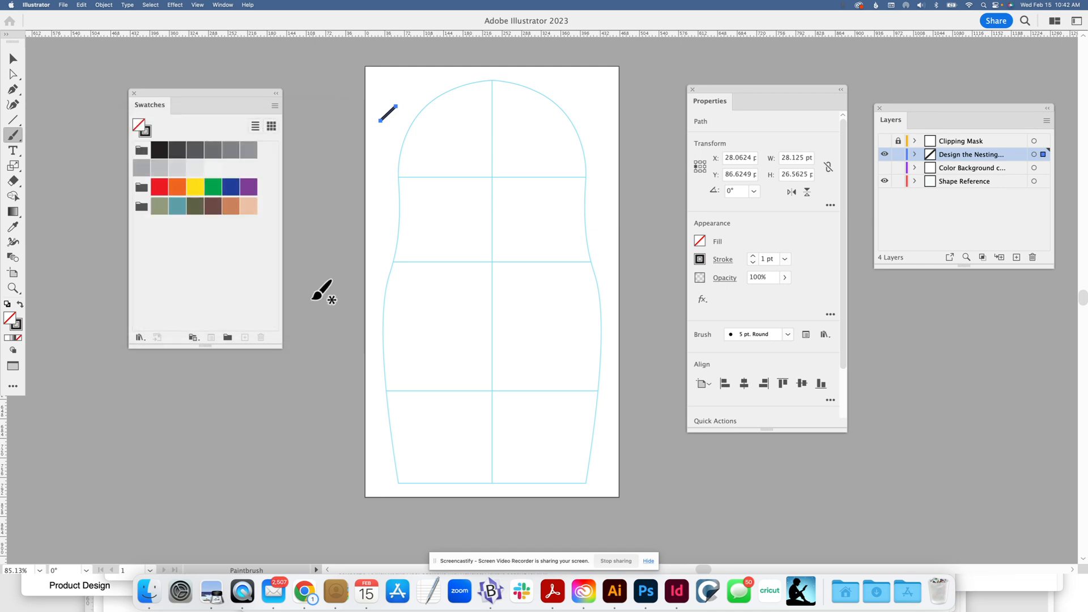
Apply a Mirror repeat to the short diagonal stroke and move the mirror axis onto the doll's vertical centre line
click(13, 58)
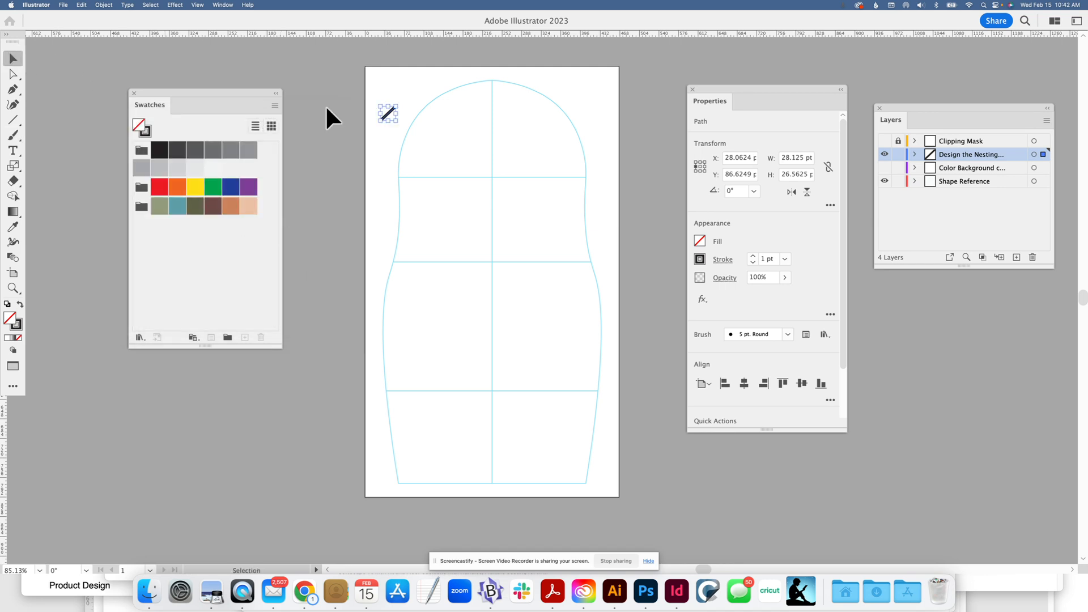
click(399, 95)
click(392, 103)
click(105, 5)
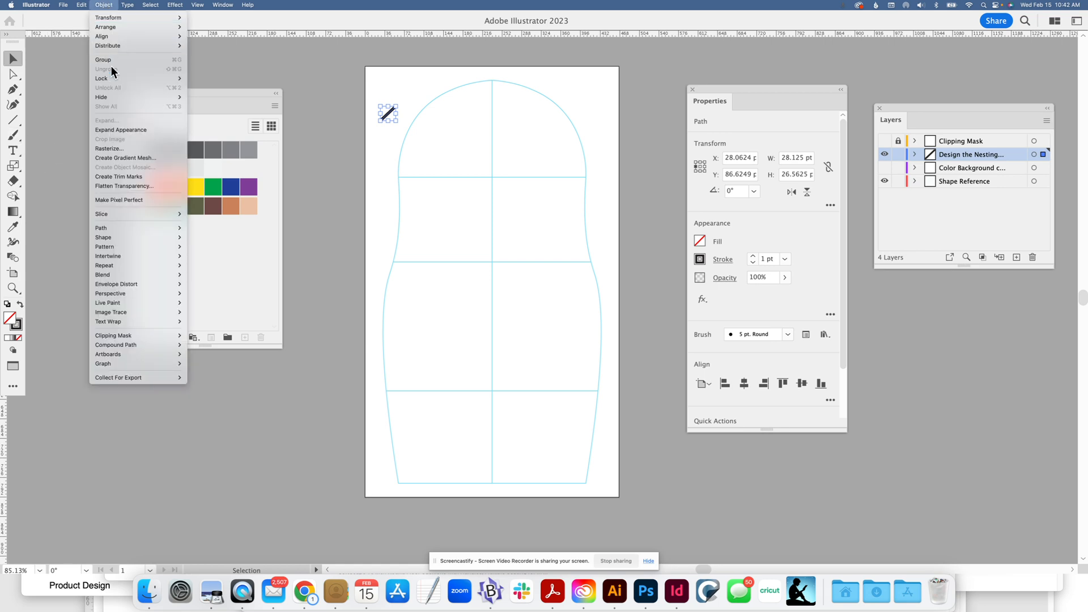
mouse_move(109, 263)
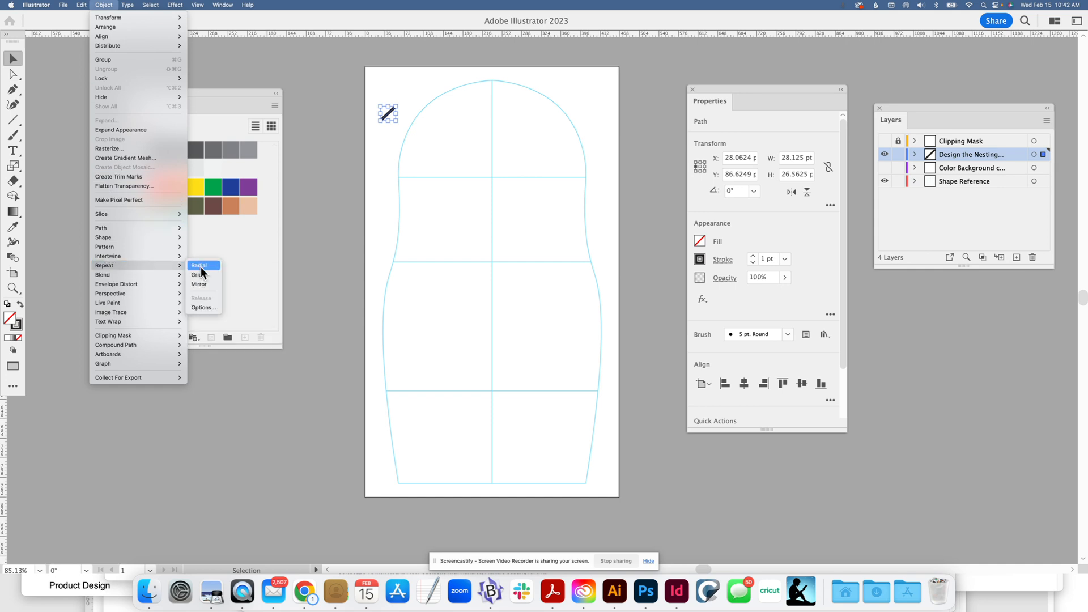
click(205, 283)
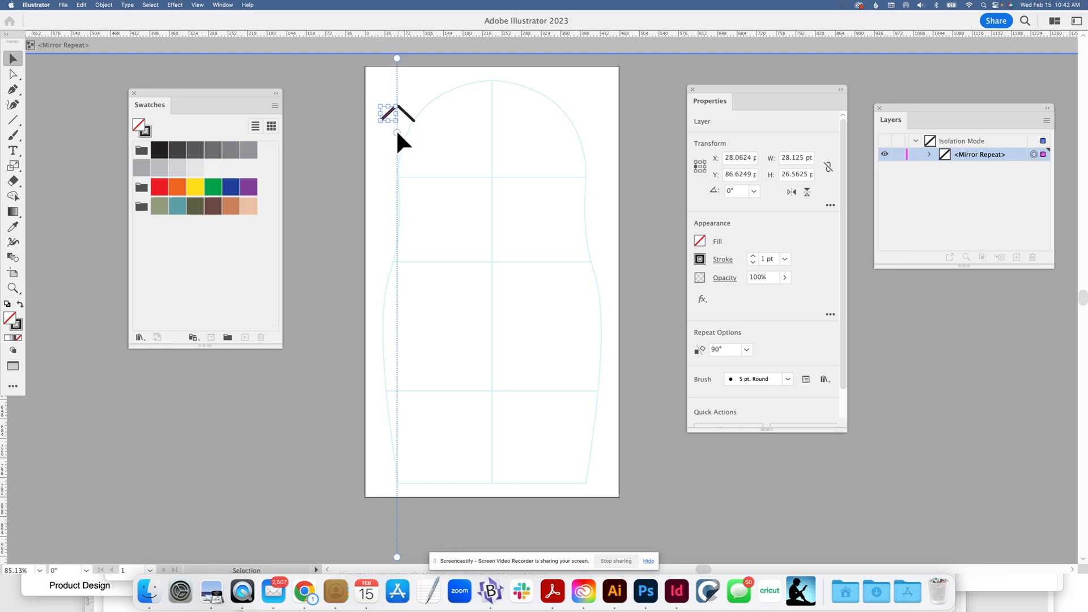
drag(396, 129, 492, 137)
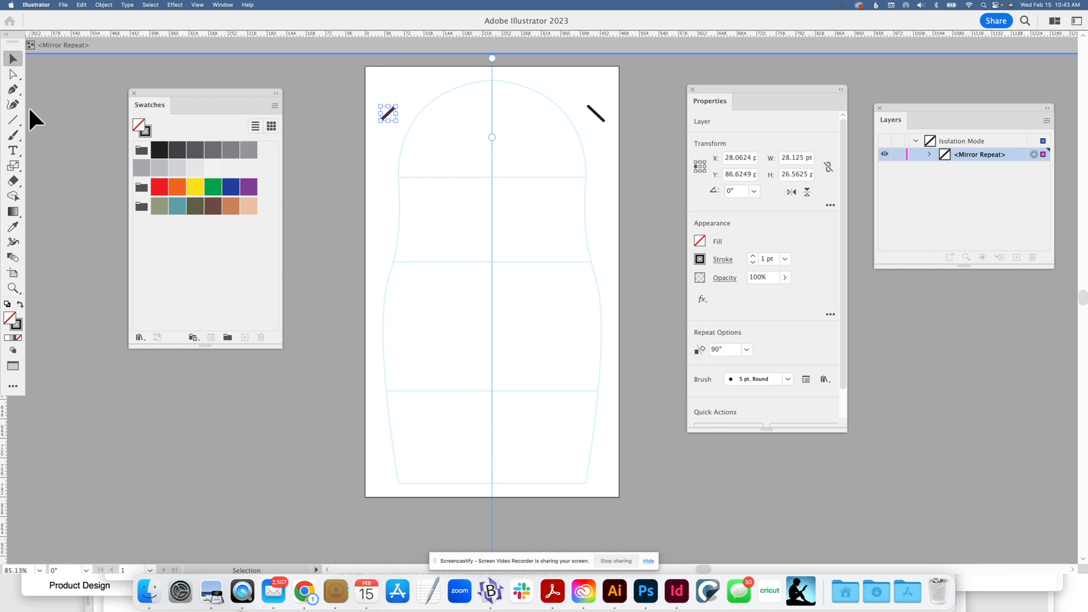
Paint a scalloped hairline, a curved chin line and a wavy body line on the doll's left half, each ending at the mirror axis
click(14, 136)
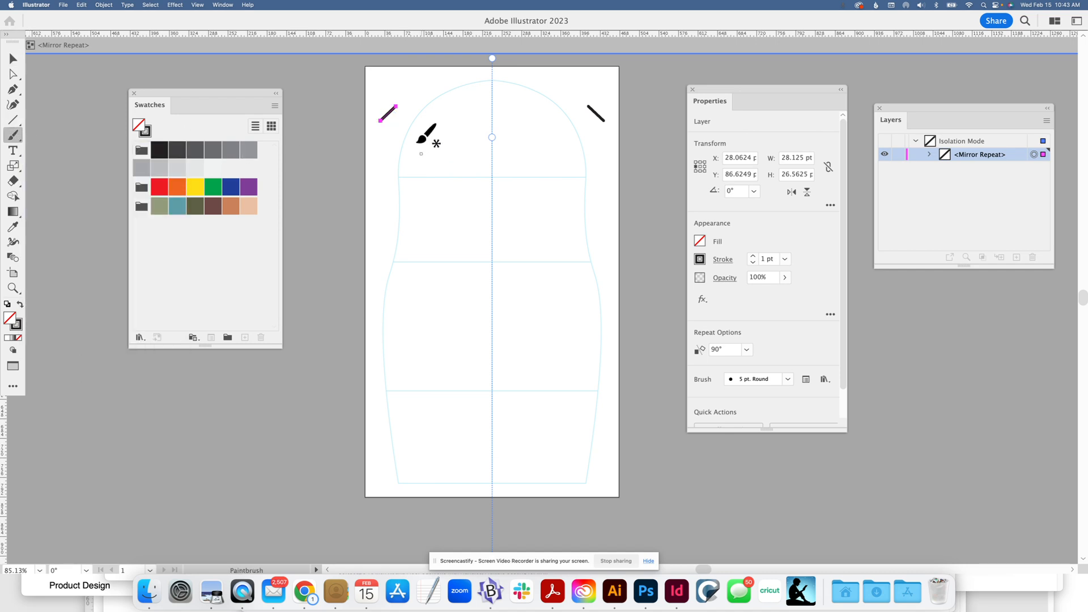
mouse_move(394, 138)
mouse_down()
mouse_move(426, 165)
mouse_move(428, 185)
mouse_up()
mouse_move(428, 184)
mouse_down()
mouse_move(437, 166)
mouse_move(491, 159)
mouse_up()
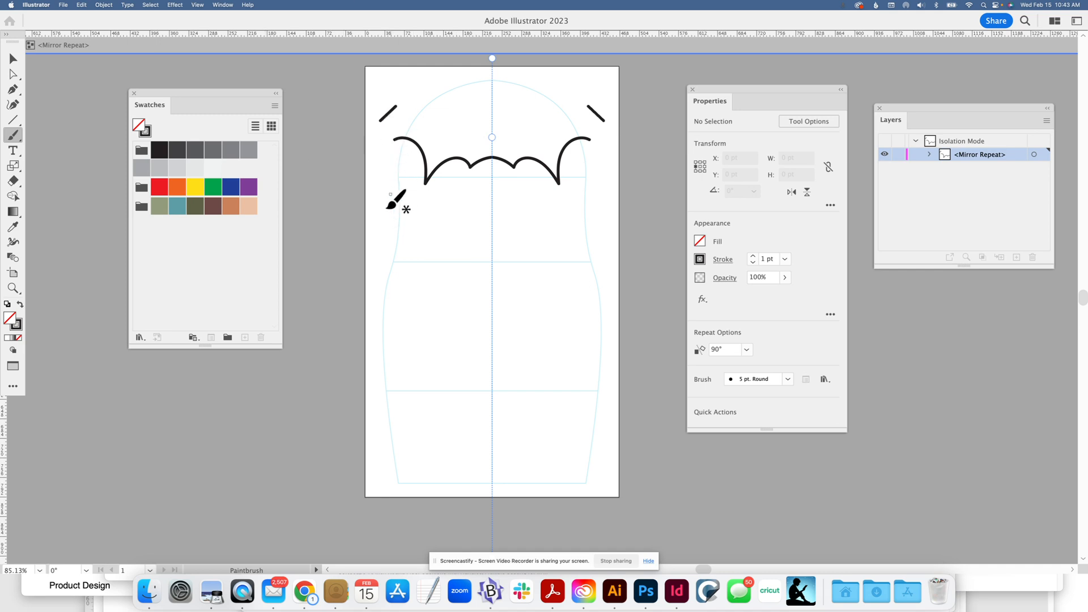
mouse_move(384, 182)
mouse_down()
mouse_move(383, 198)
mouse_move(441, 218)
mouse_move(491, 209)
mouse_up()
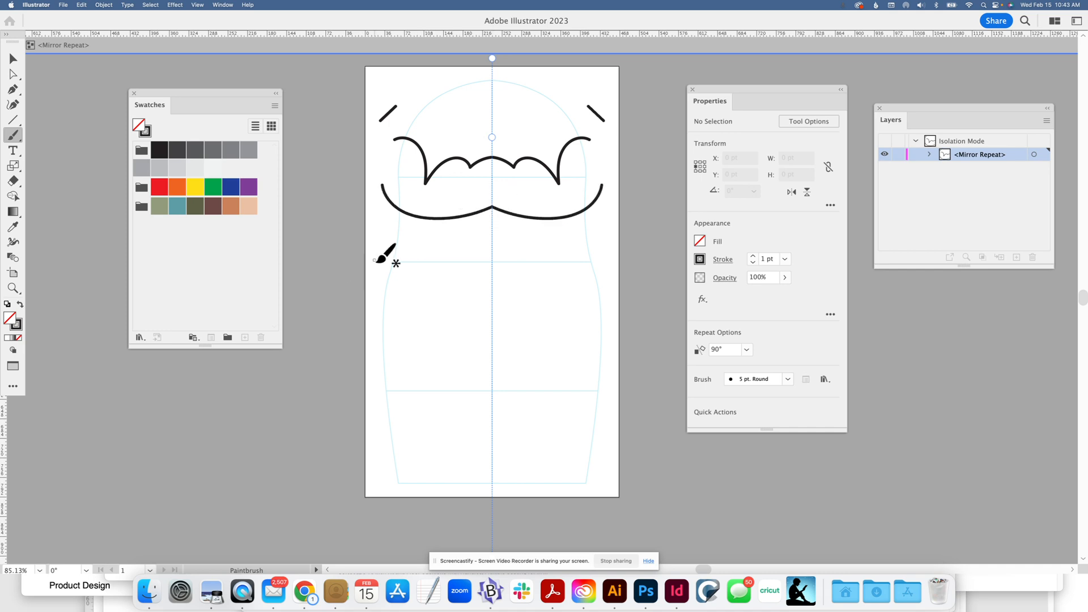
mouse_move(349, 262)
mouse_down()
mouse_move(393, 253)
mouse_move(442, 283)
mouse_move(492, 280)
mouse_up()
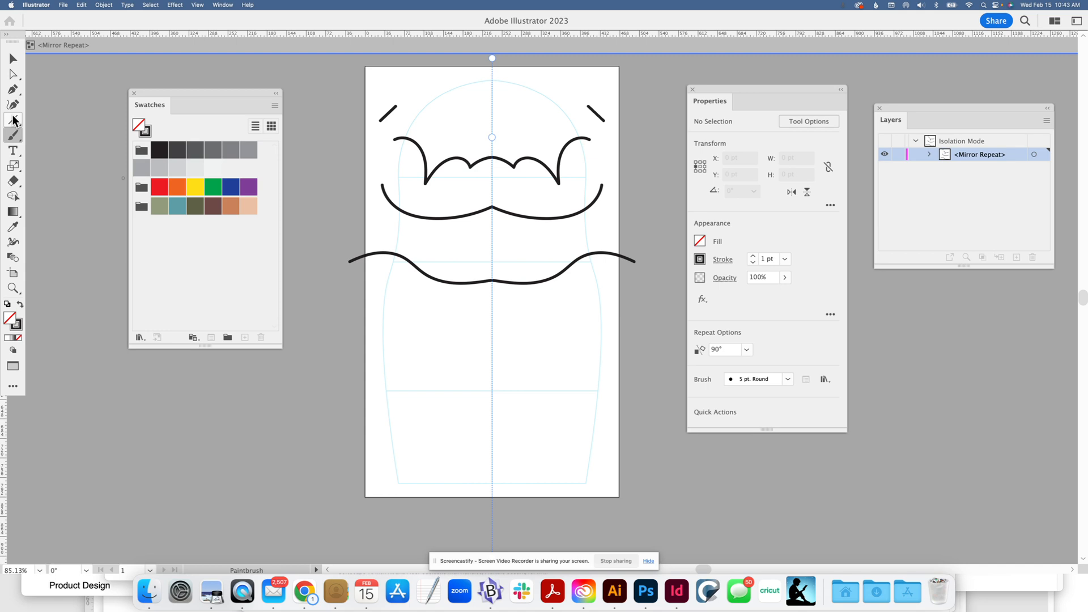
Draw a circular eye about 47 by 48 pt below the left side of the hairline, with a 5 pt stroke, and deselect it
key(m)
drag(13, 120, 40, 134)
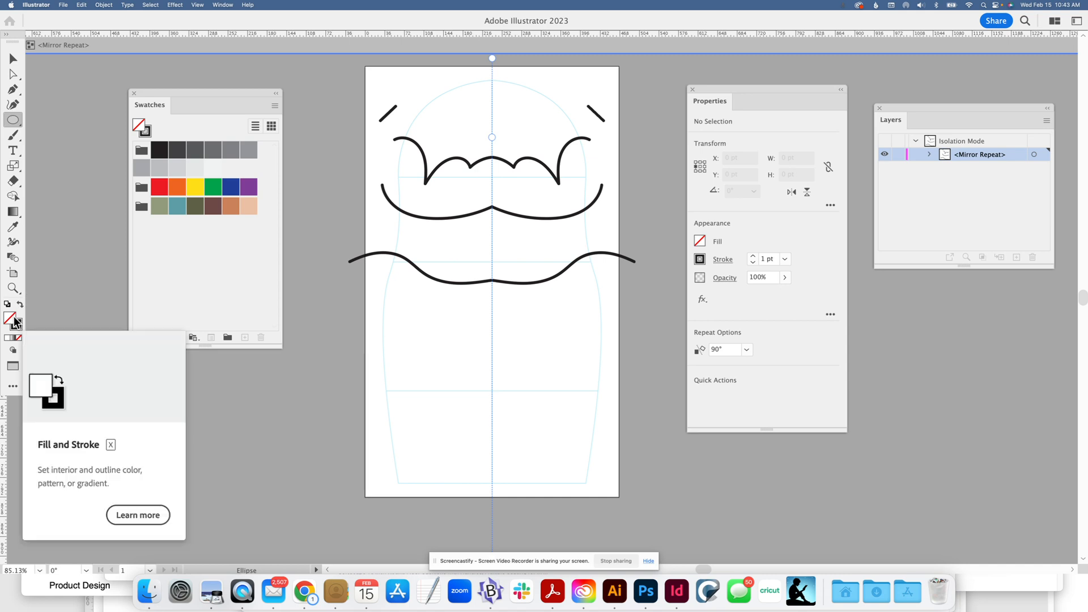
drag(441, 182, 465, 206)
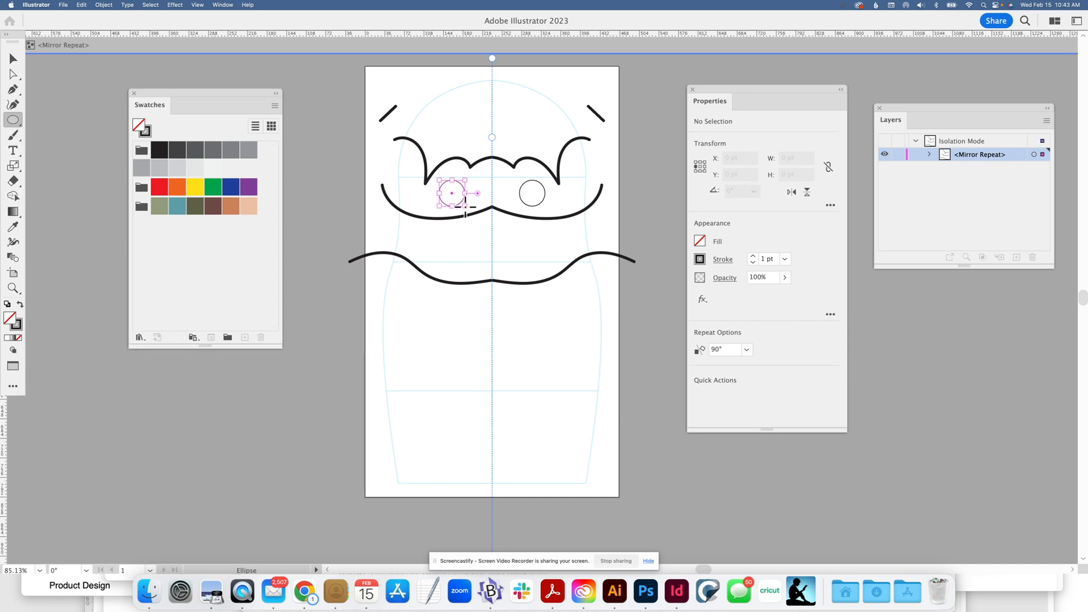
click(754, 257)
click(754, 257)
click(754, 257)
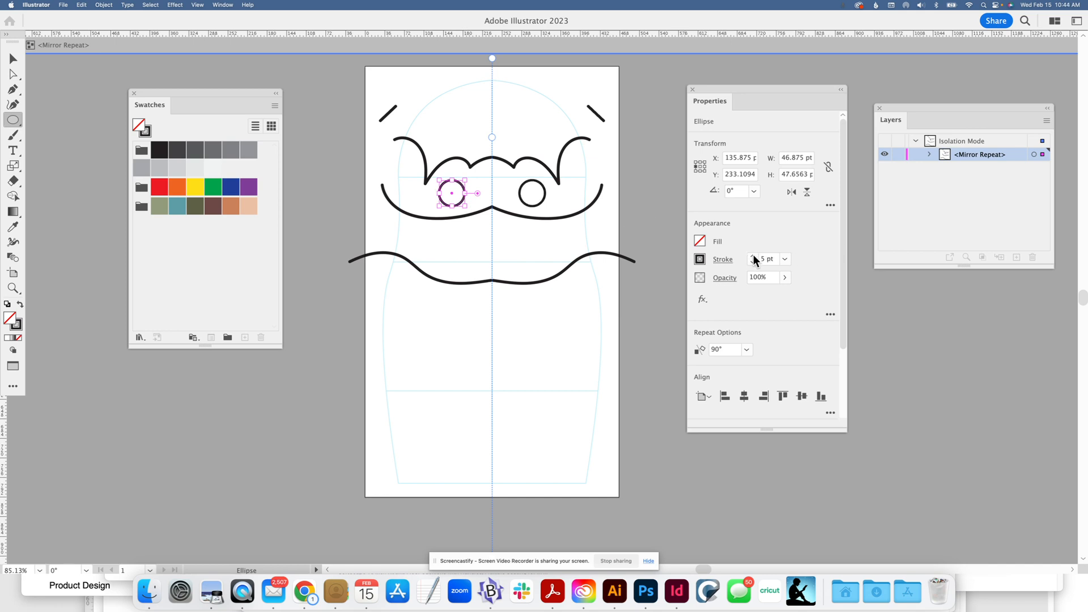
click(13, 59)
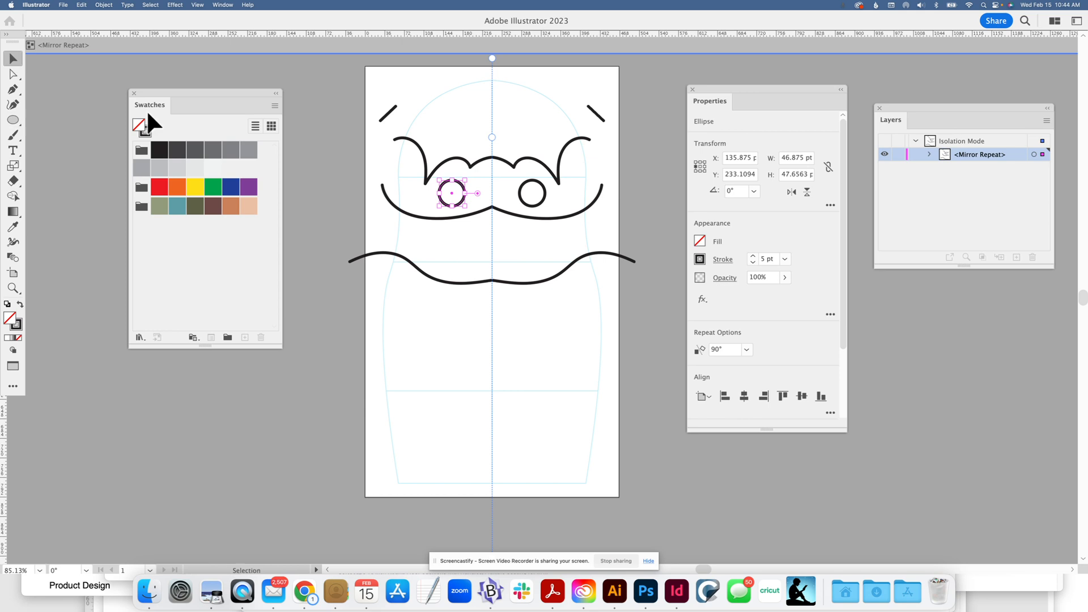
click(335, 186)
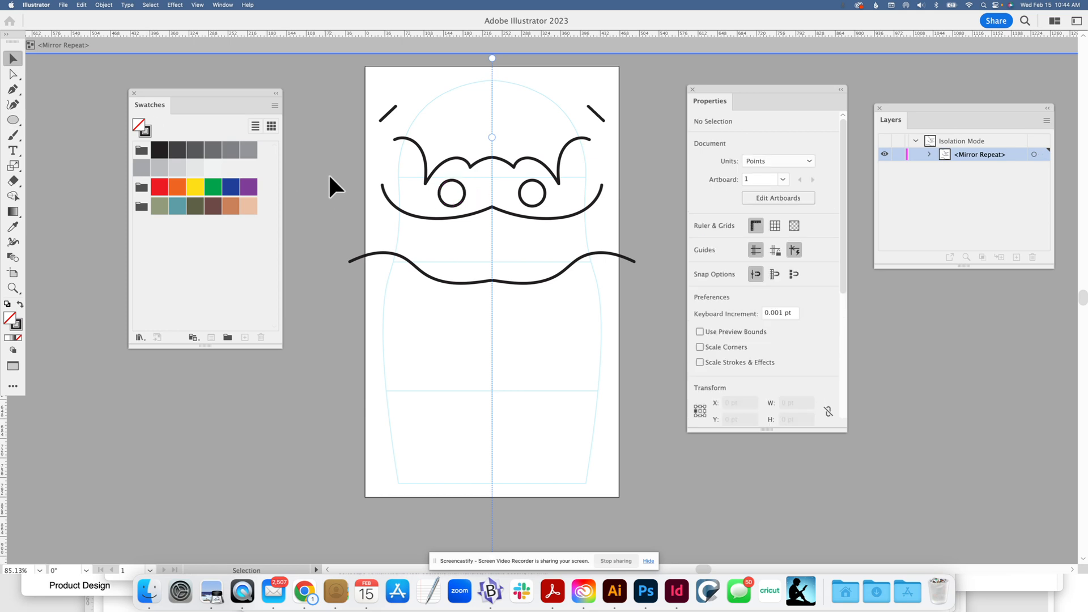
Draw a large six-pointed outline star on the left half of the doll's body, below the wavy line
click(11, 123)
click(44, 166)
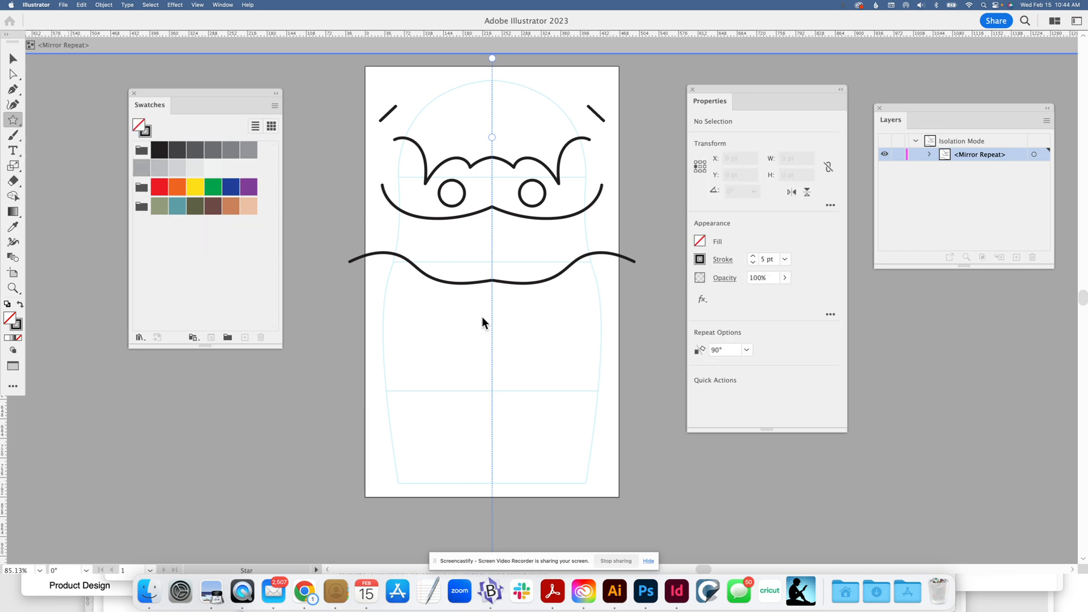
drag(417, 320, 469, 359)
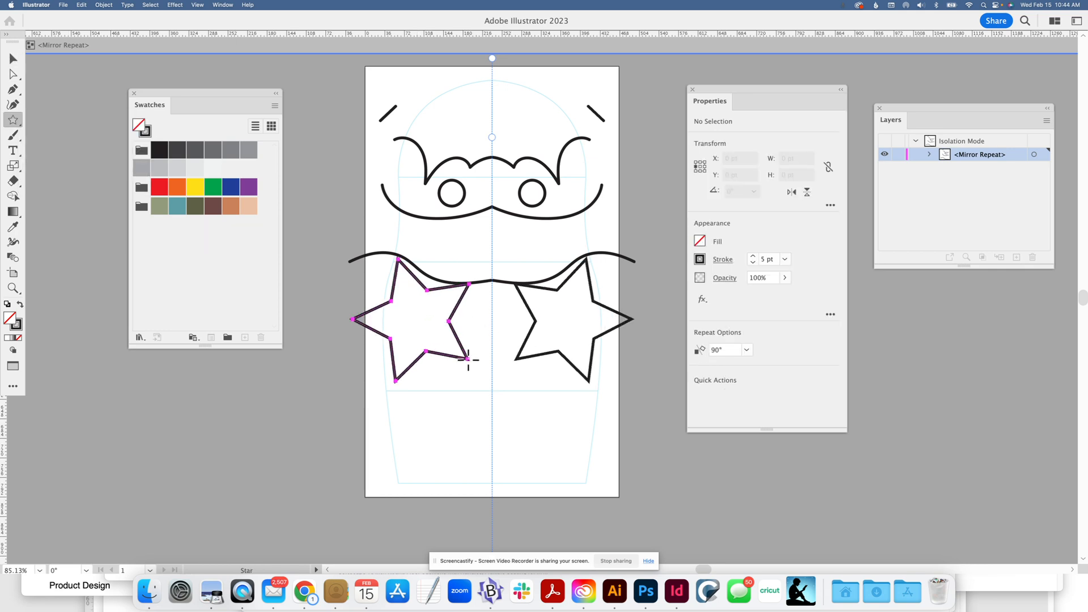
Move the star down about 51 pt, clear of the wavy body line, and exit the Mirror Repeat's isolation mode
click(12, 59)
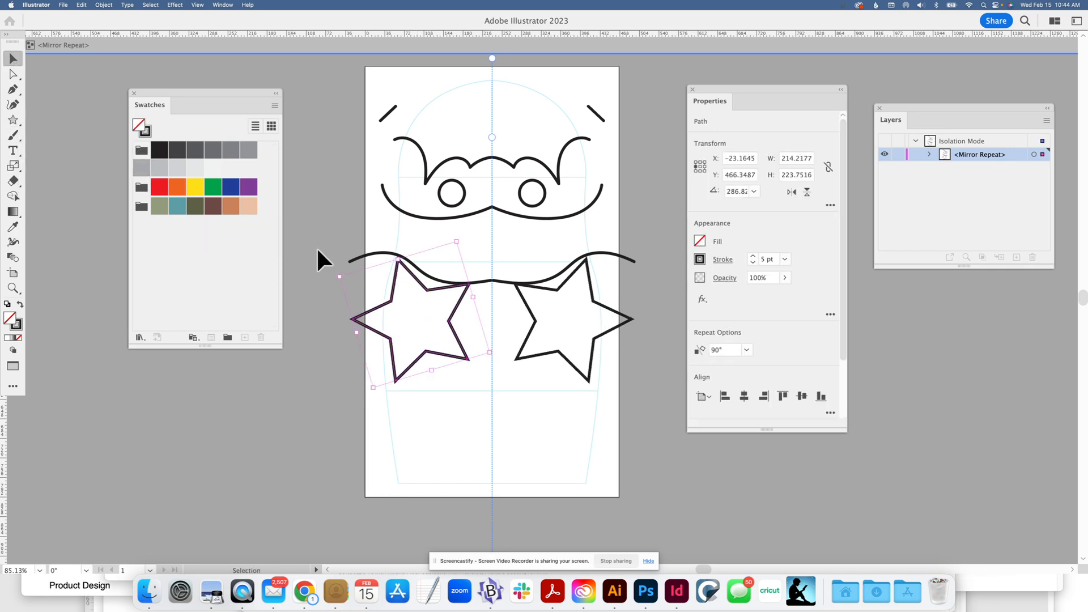
drag(430, 289, 430, 317)
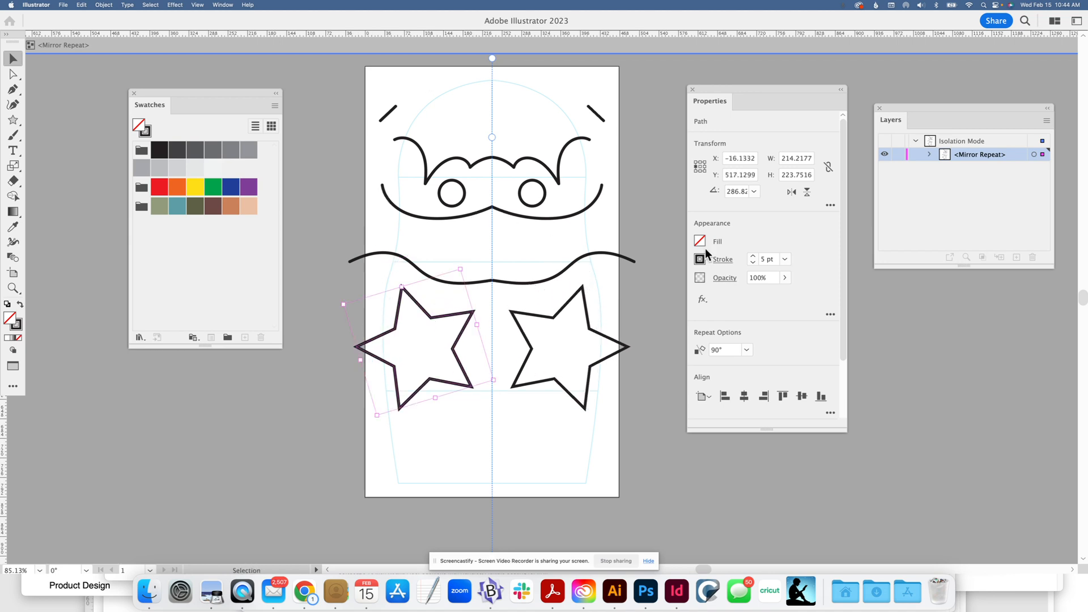
click(334, 169)
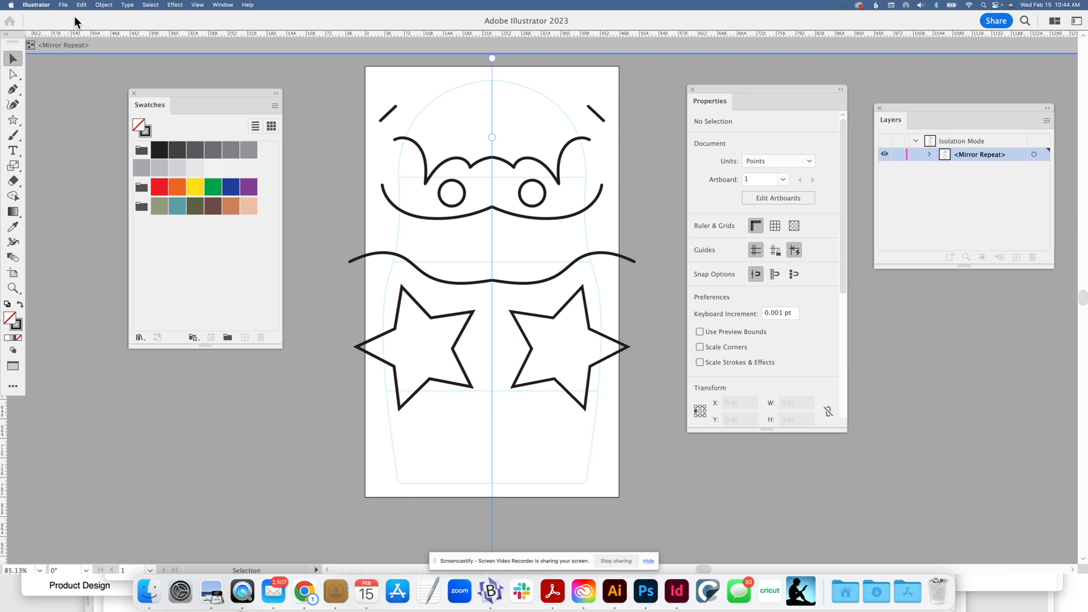
click(72, 45)
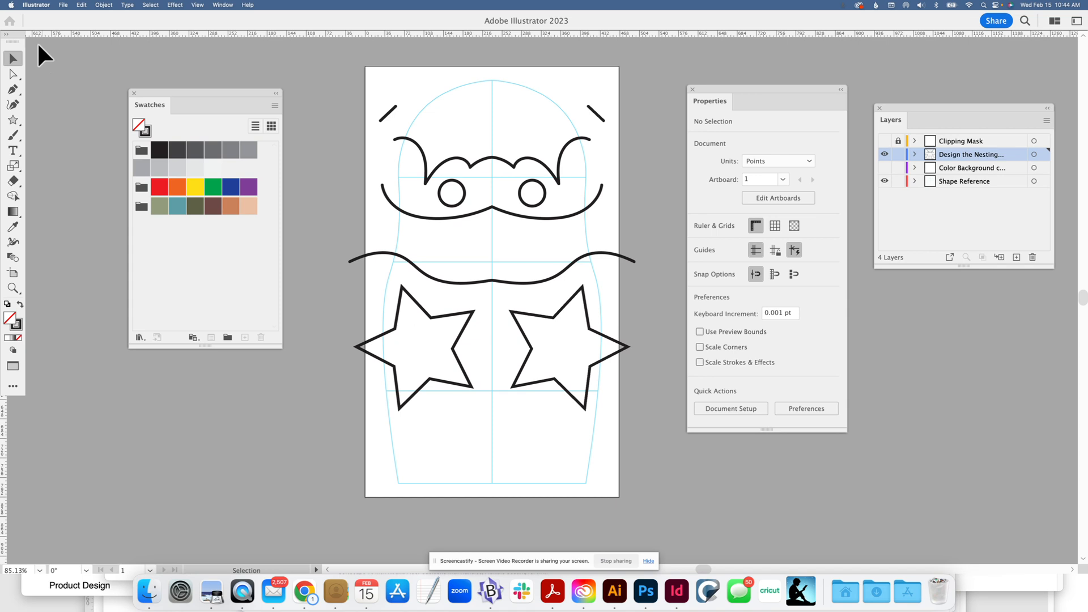
click(114, 3)
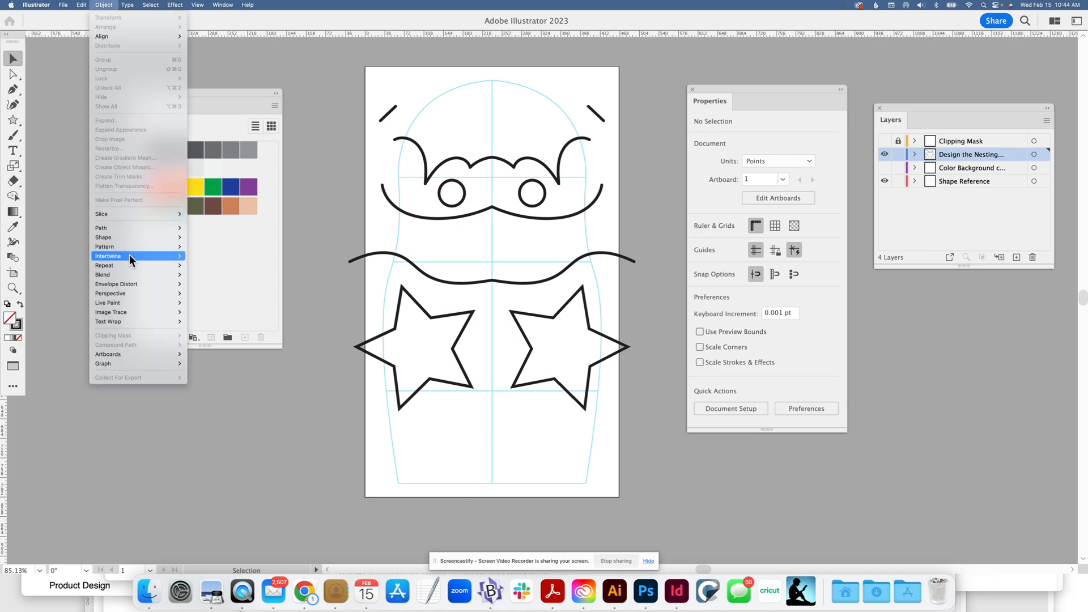
click(96, 6)
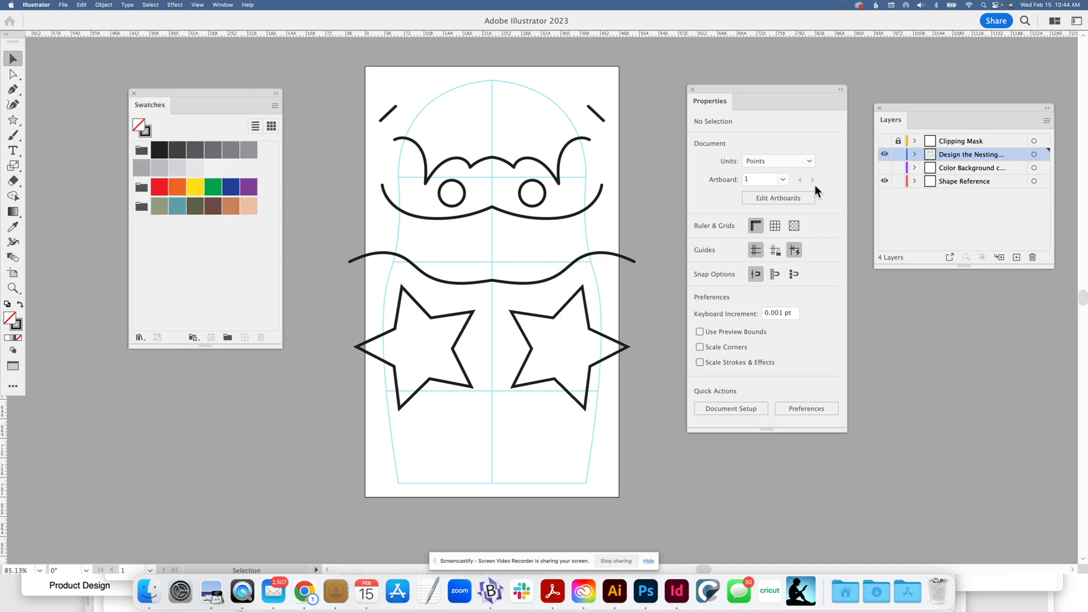
Show the Color Background layer, fill its doll silhouette with the teal swatch, and deselect it
click(885, 168)
click(965, 168)
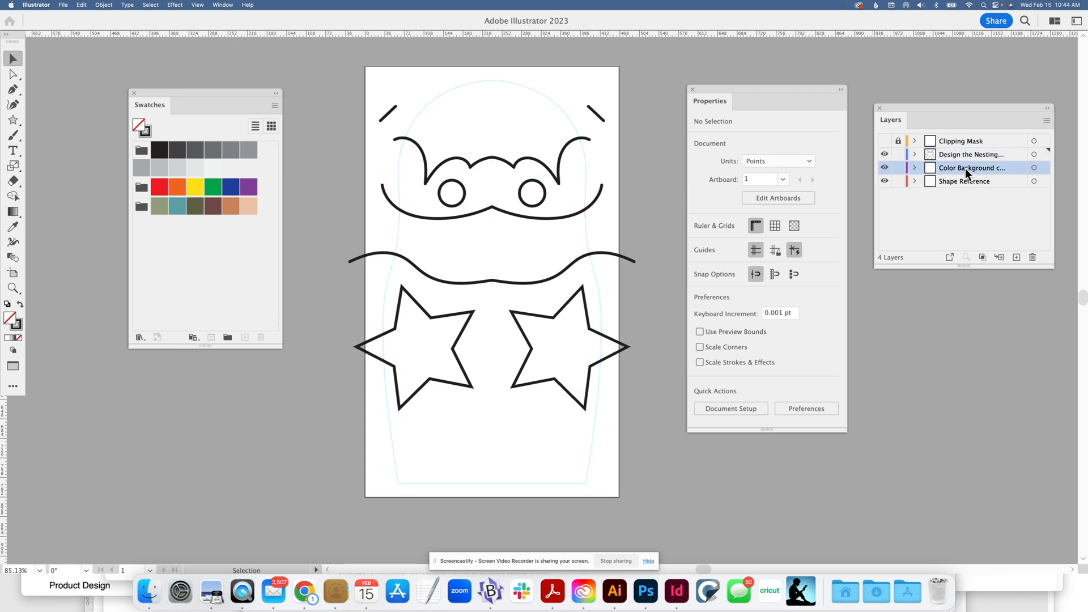
click(529, 230)
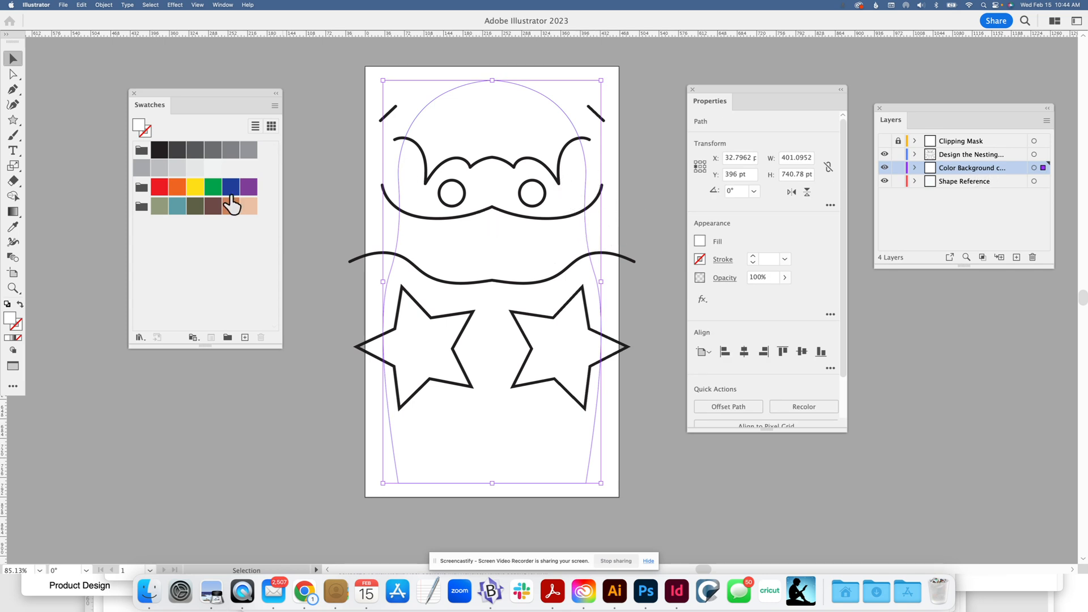
click(175, 207)
click(314, 175)
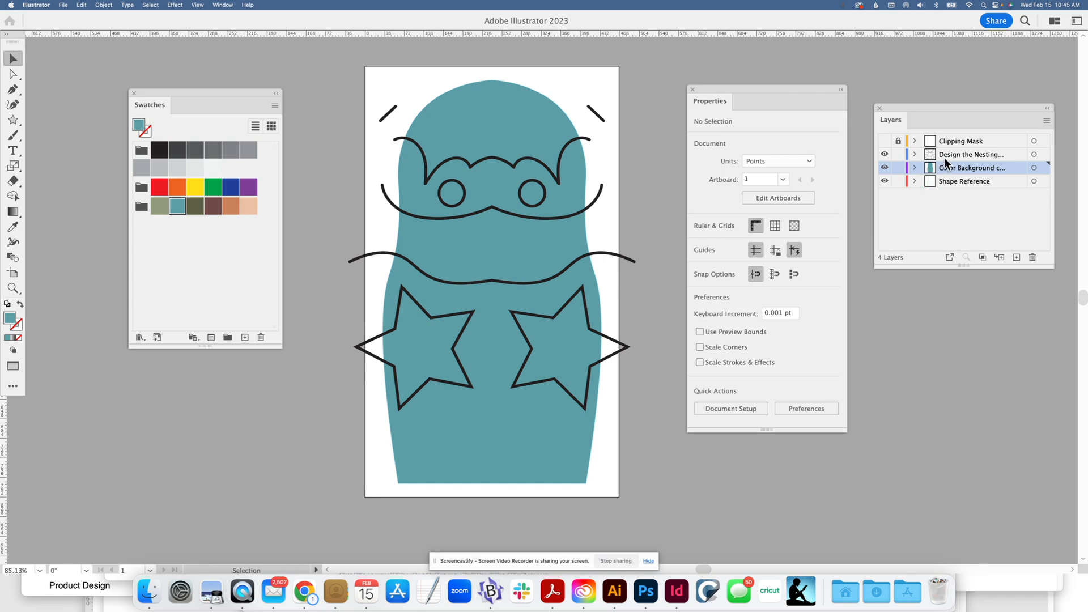
Add a new layer above the Color Background layer, and make the Design the Nesting layer active with nothing selected
click(1017, 258)
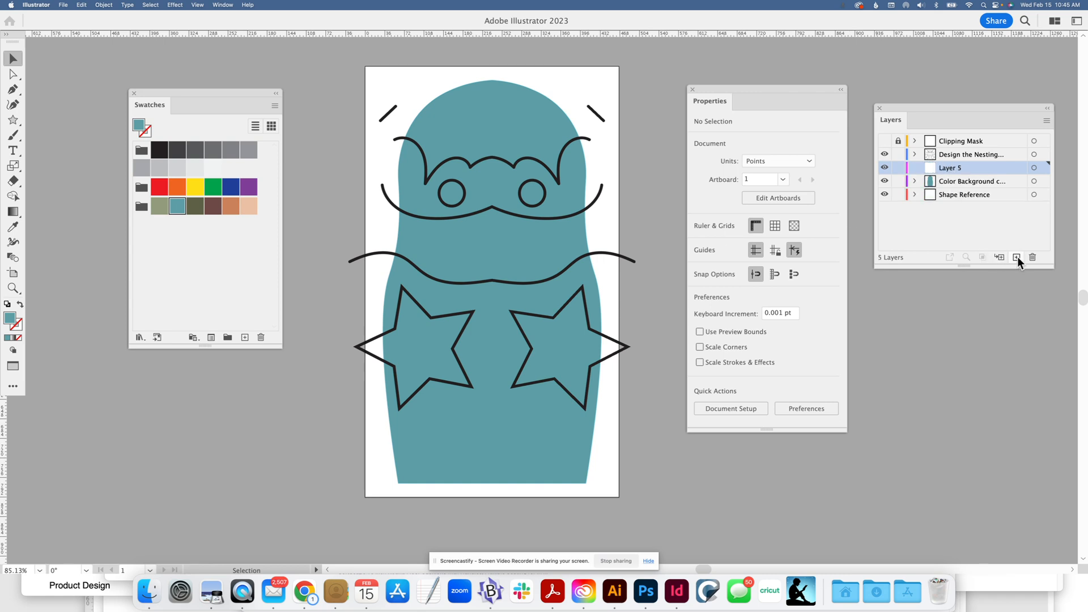
click(13, 119)
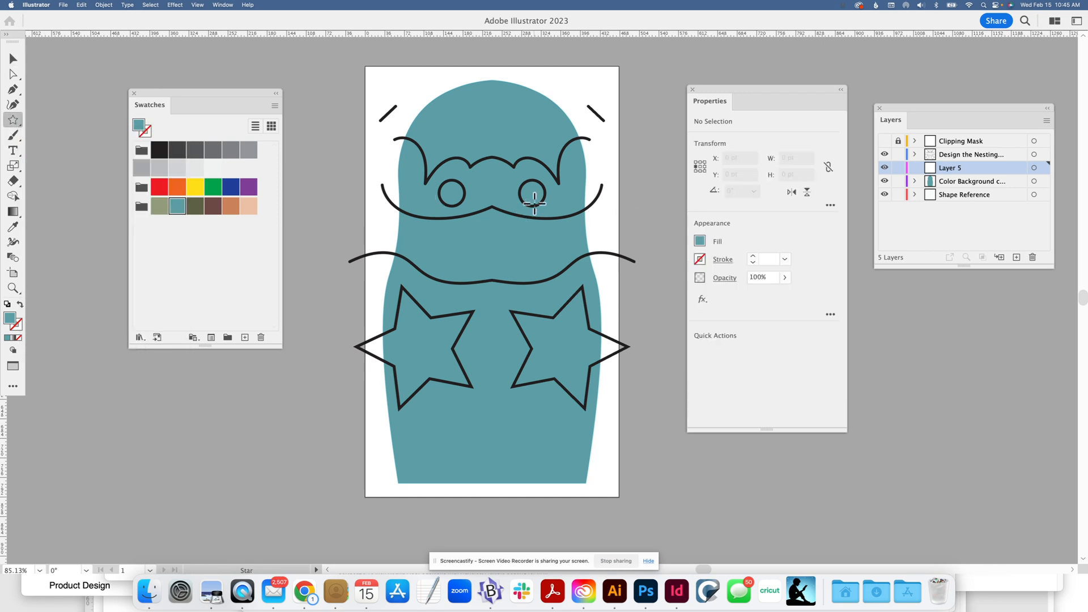
click(10, 72)
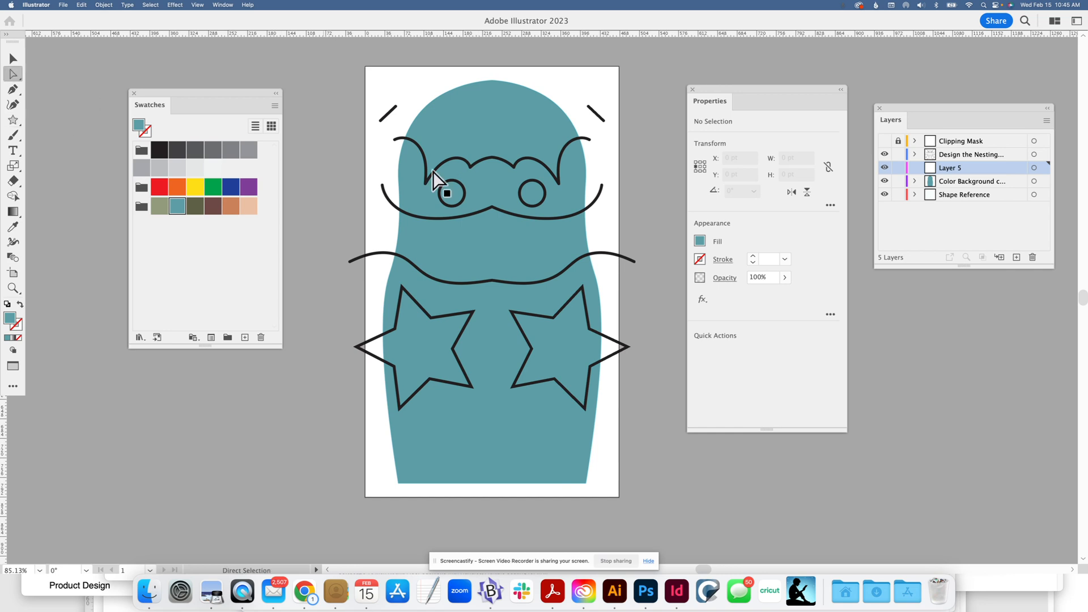
click(467, 202)
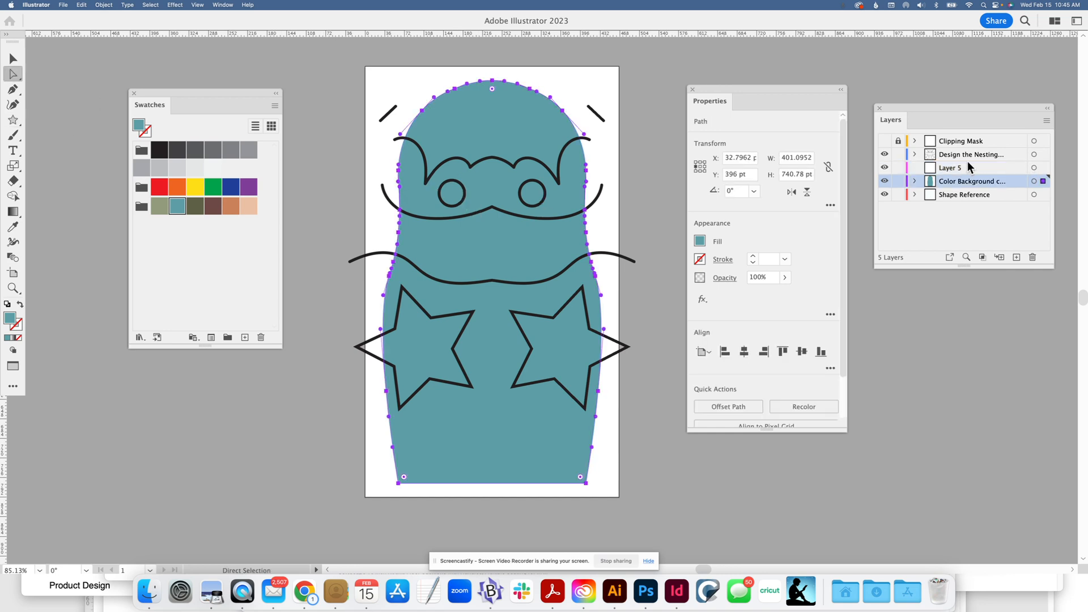
click(955, 158)
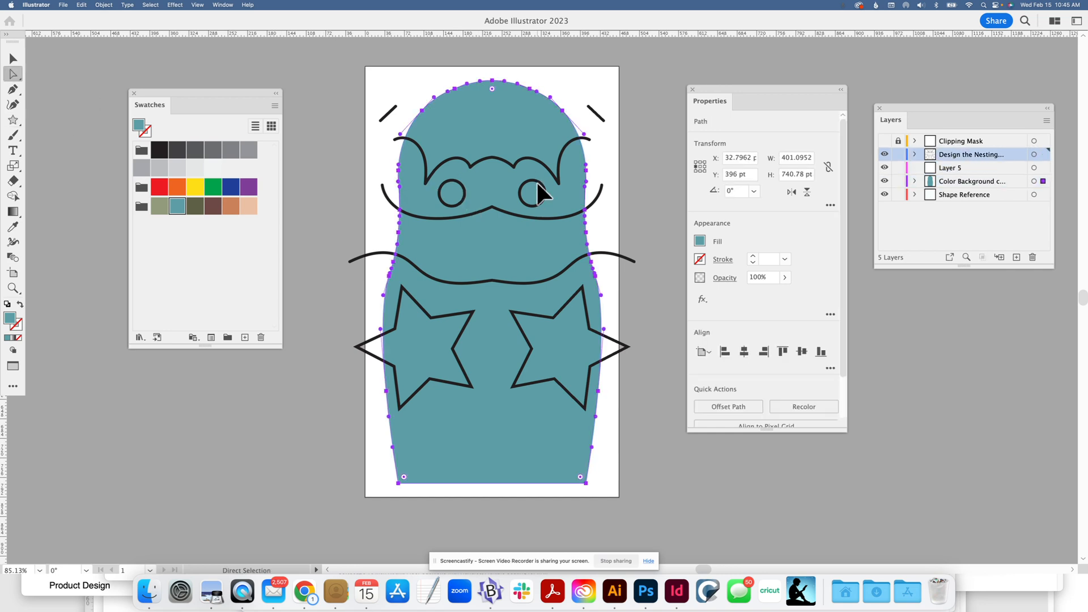
click(633, 165)
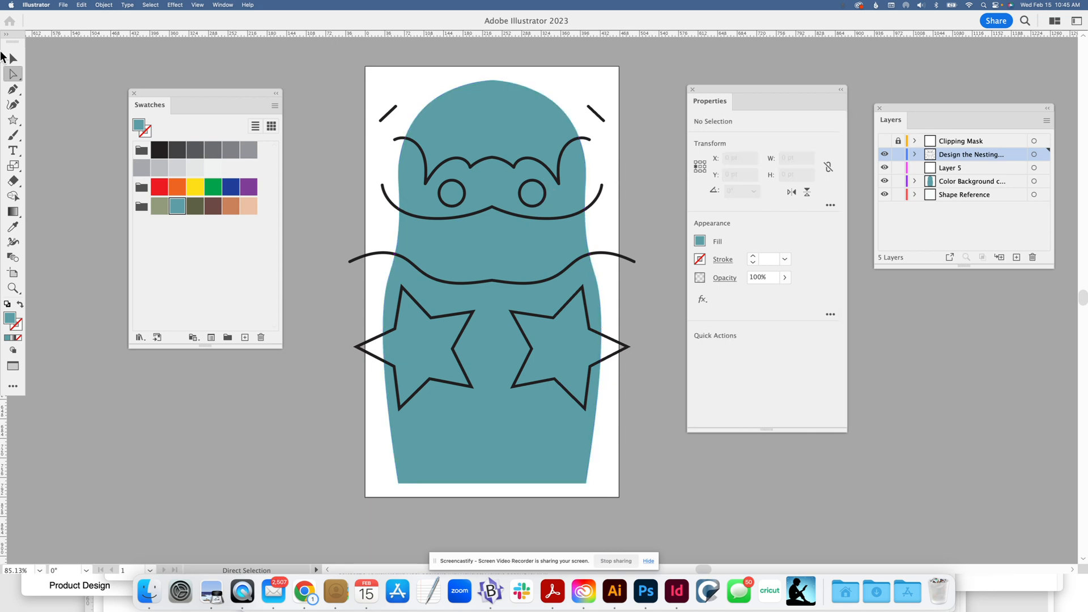
Expand the Mirror Repeat line art on the doll and release its clipping mask
click(13, 58)
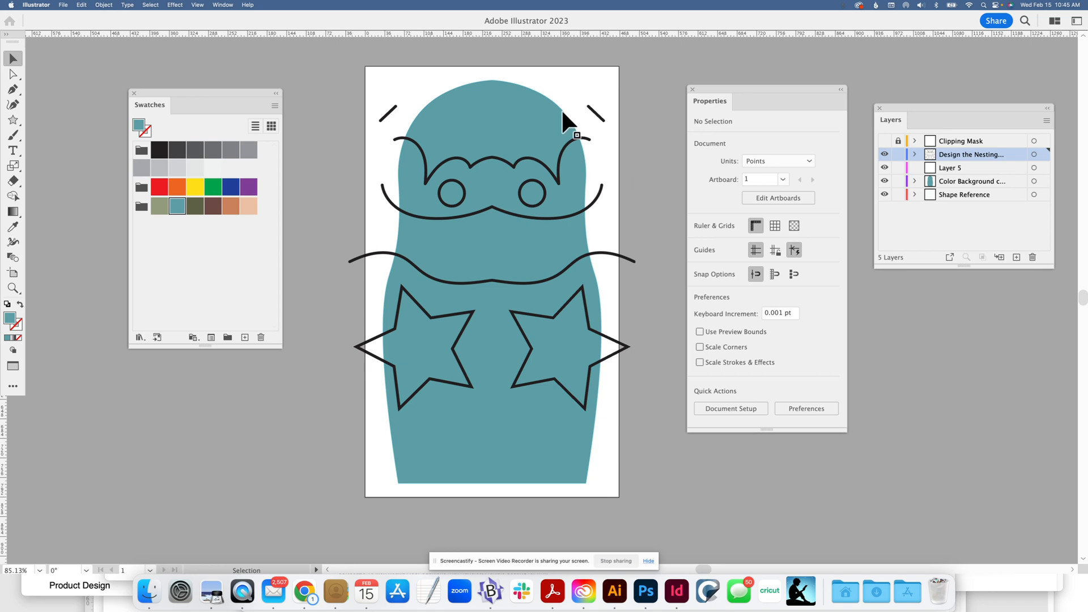
click(583, 136)
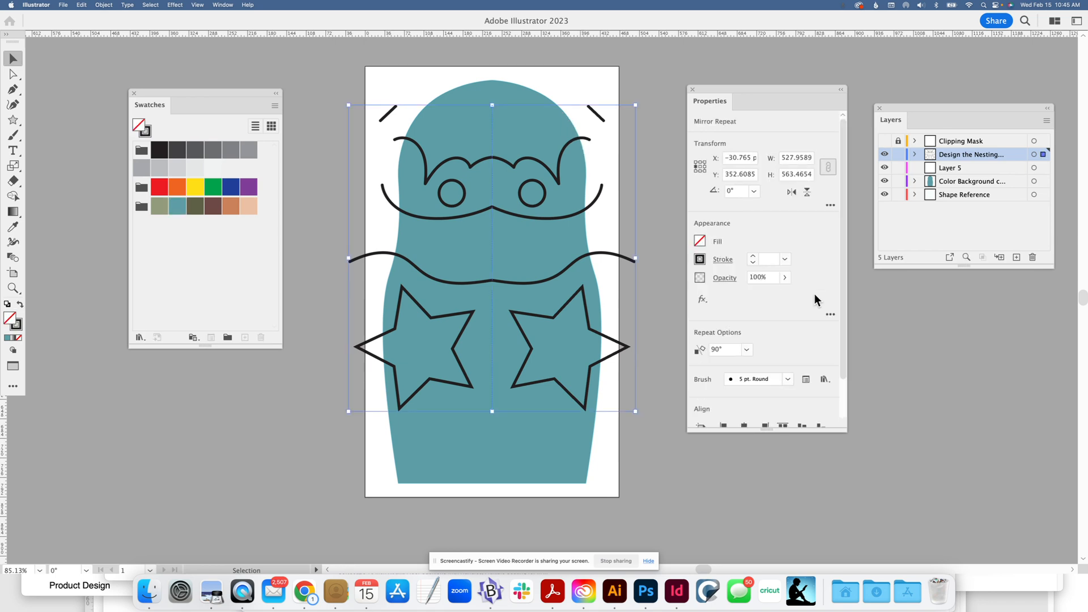
drag(844, 308, 835, 373)
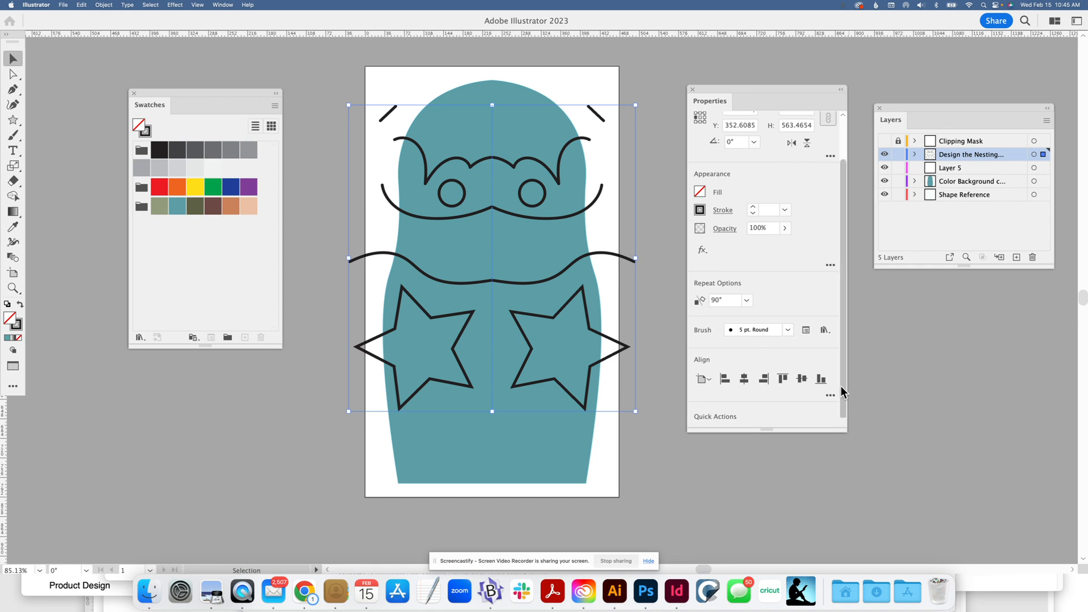
drag(832, 429, 825, 473)
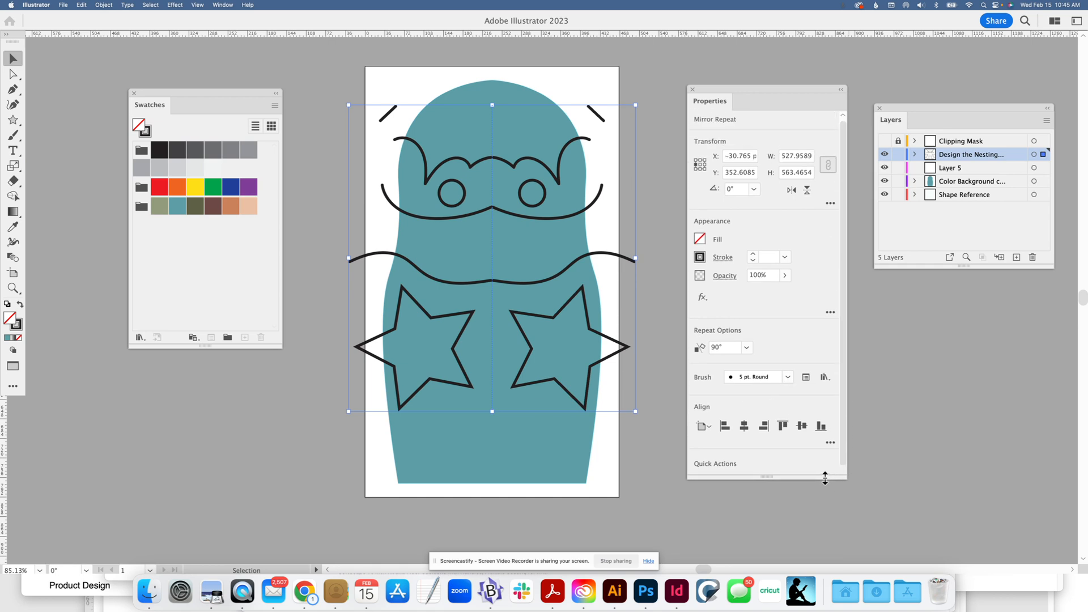
click(103, 5)
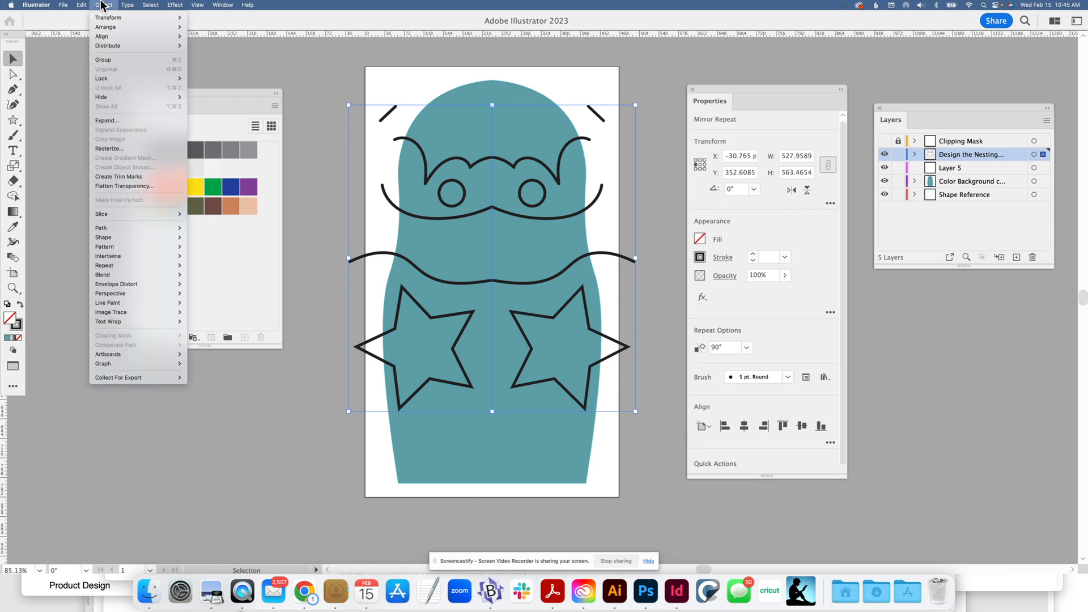
click(112, 120)
click(491, 311)
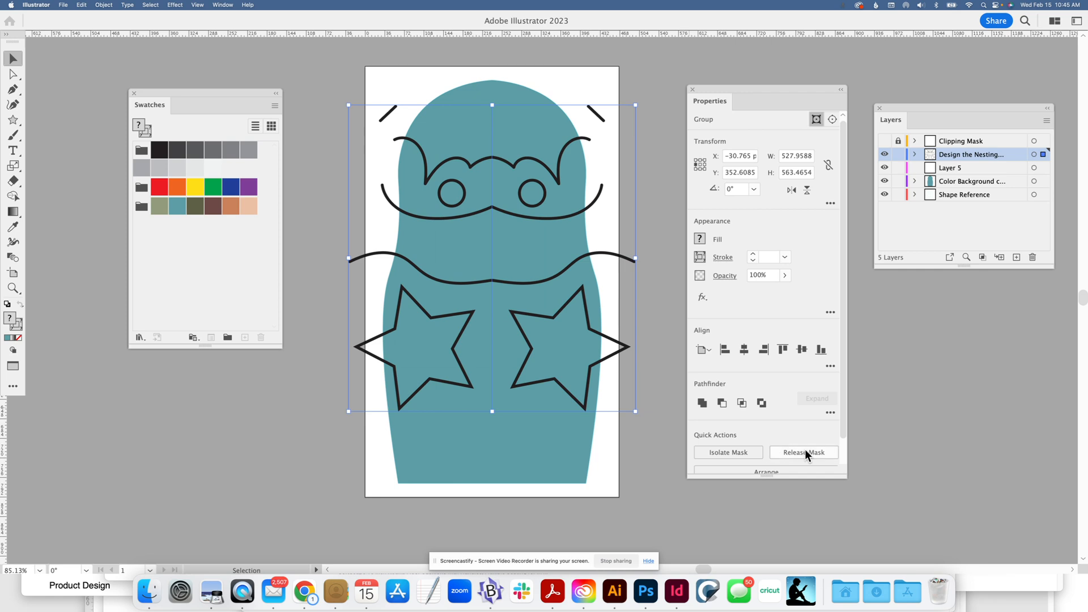
click(806, 450)
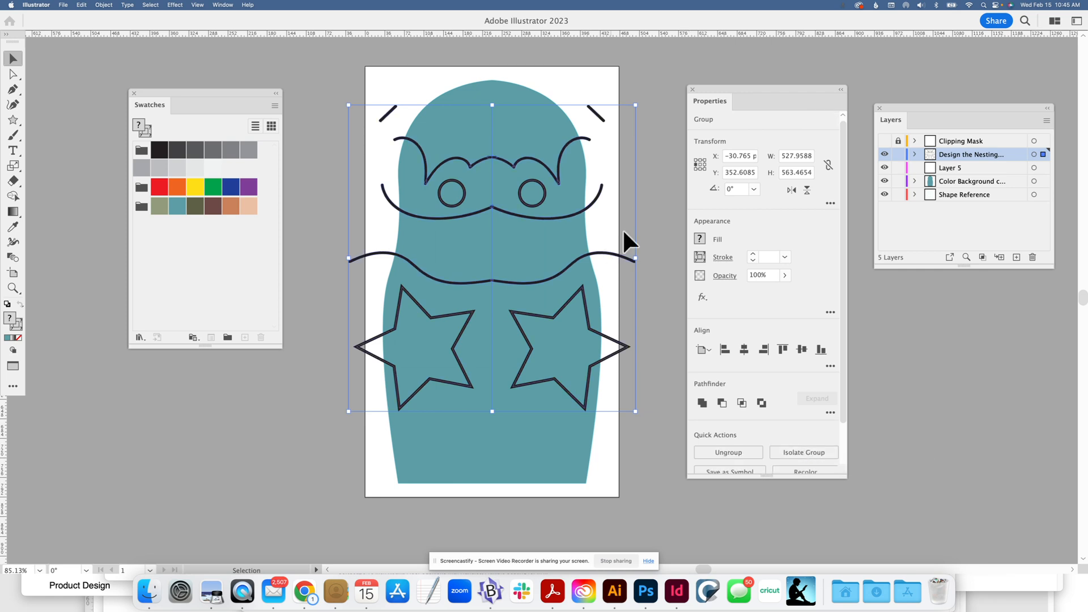
click(667, 219)
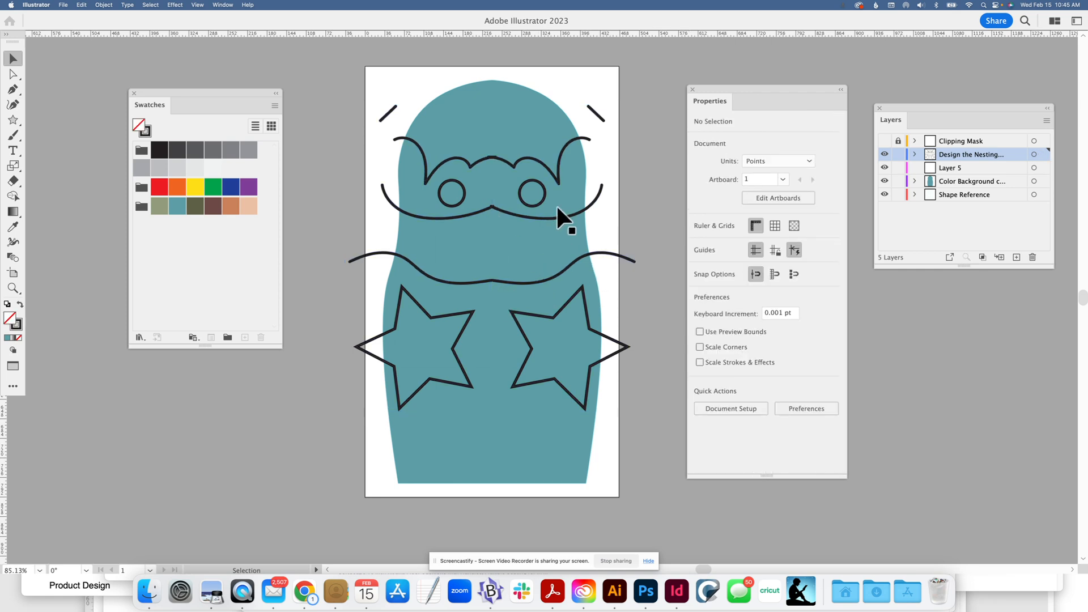
Ungroup the expanded line art into its two halves, and ungroup the doll's right half into separate objects
click(544, 191)
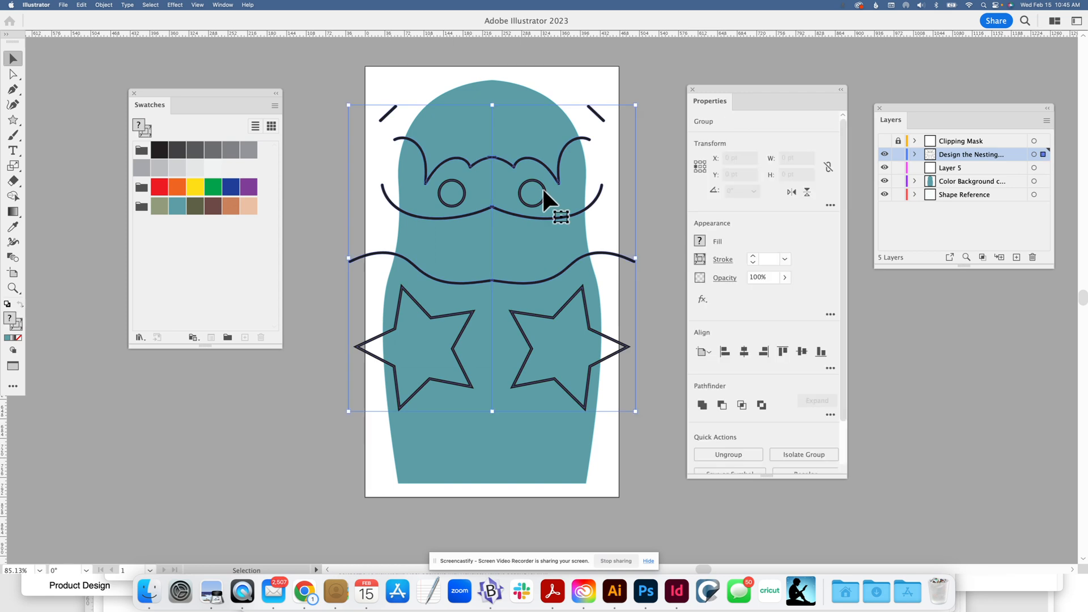
click(739, 454)
click(651, 282)
click(536, 180)
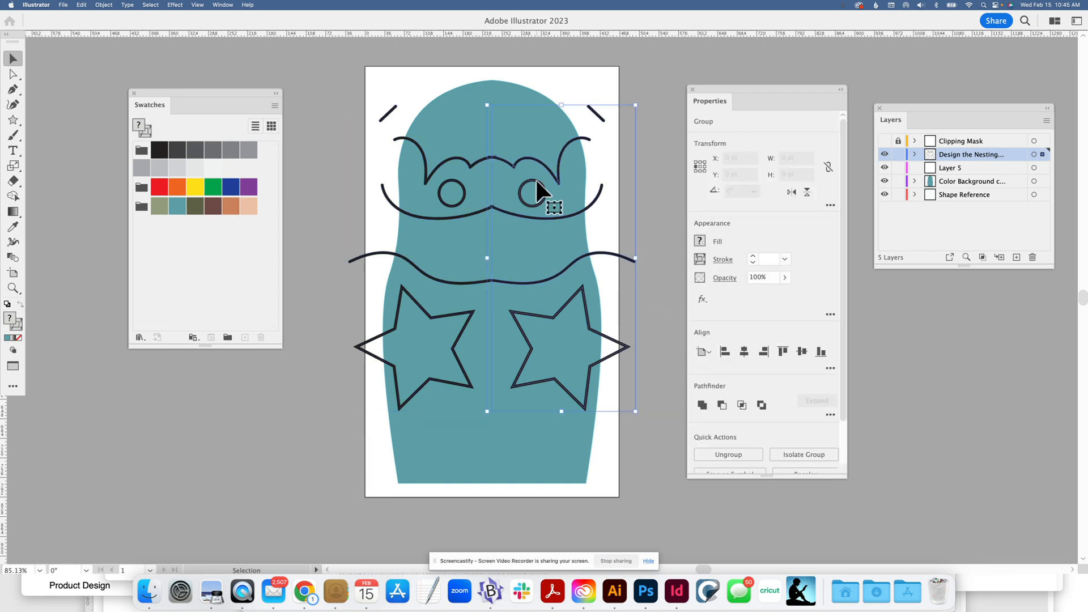
click(747, 454)
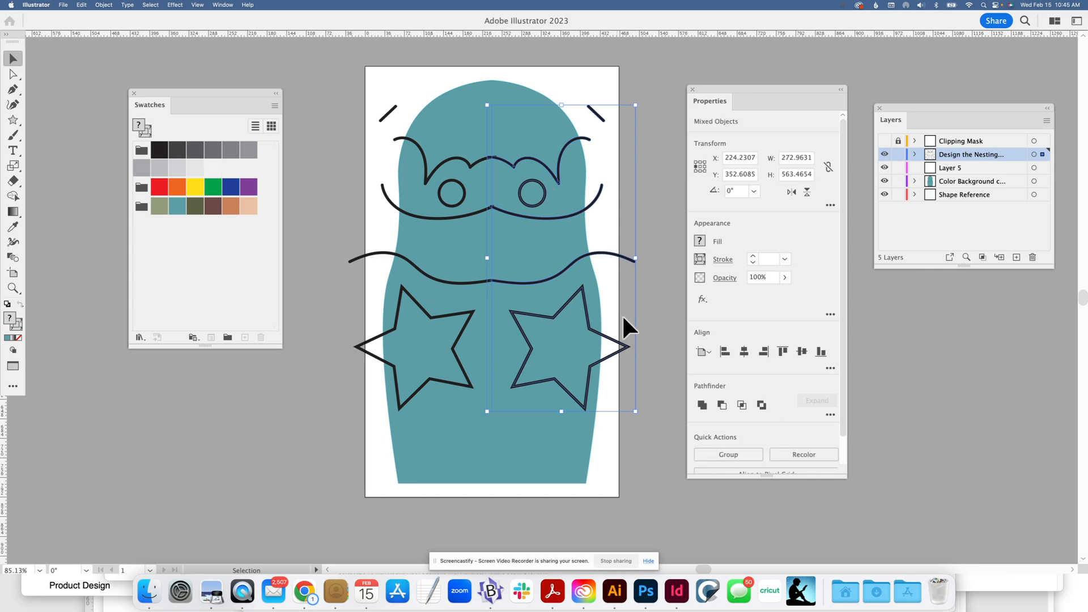
click(647, 236)
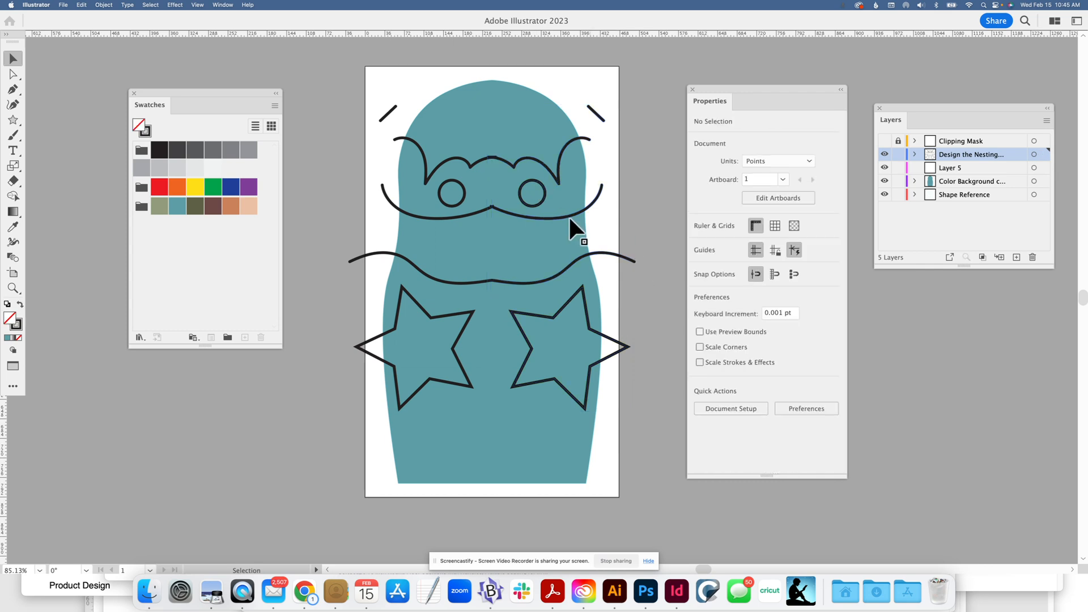
Ungroup the line art on the doll's left half into separate objects and deselect it
click(538, 205)
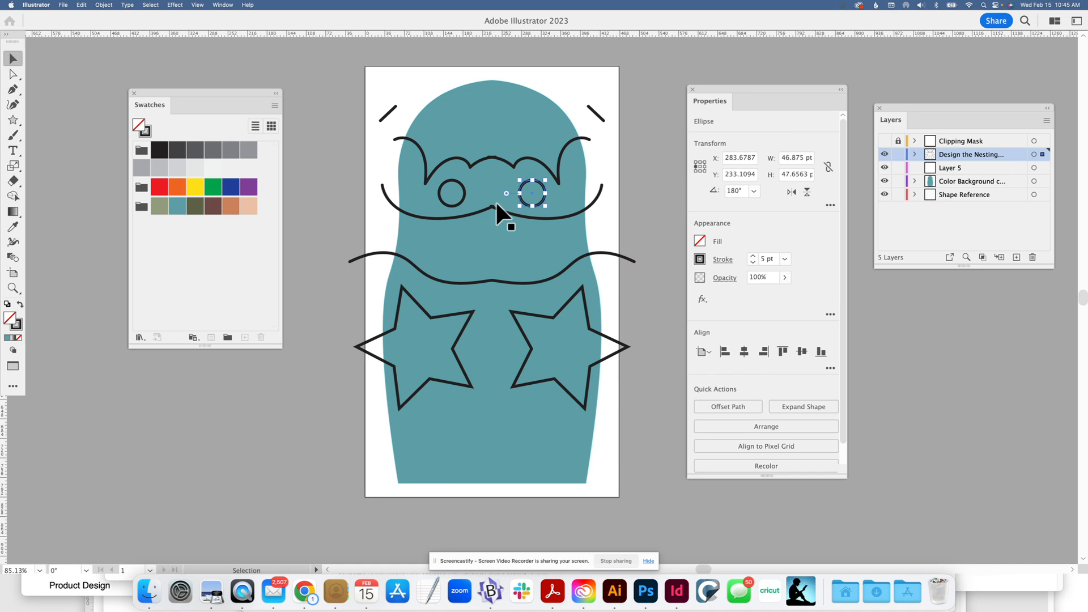
click(466, 195)
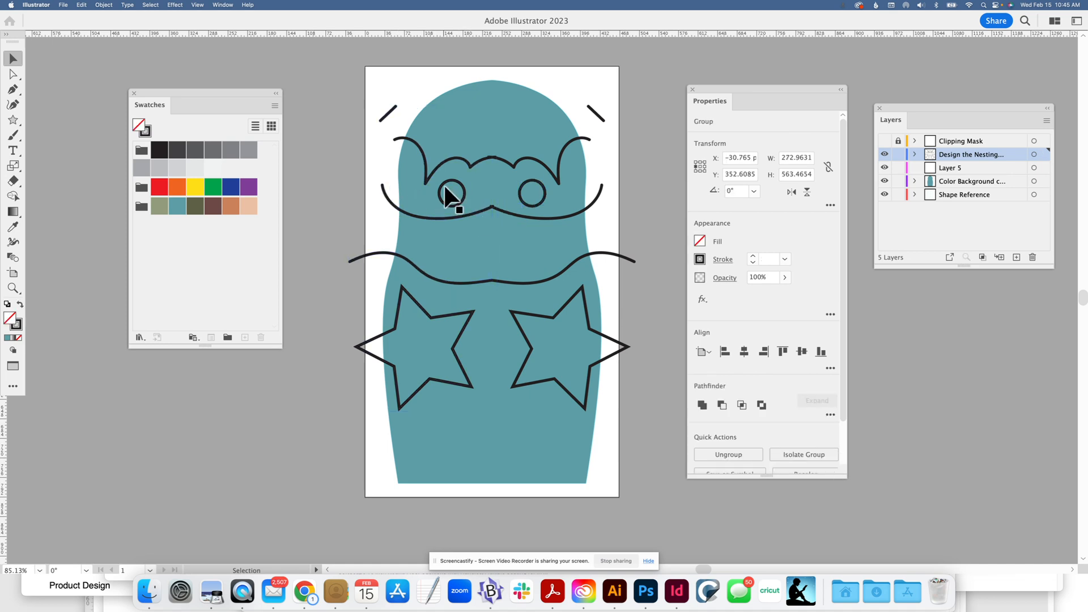
click(442, 211)
click(441, 219)
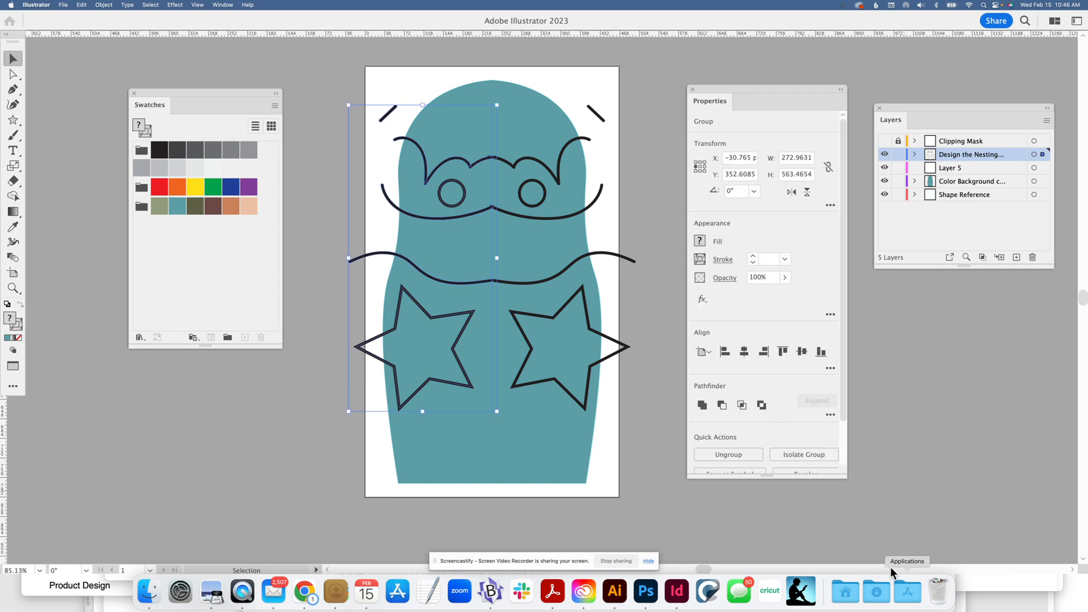
click(724, 451)
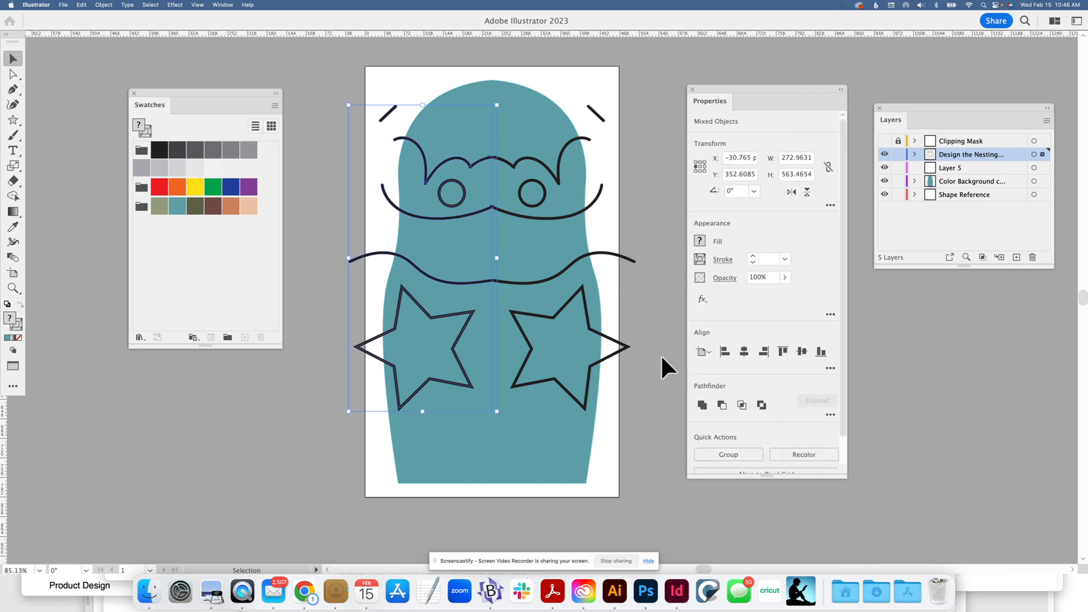
click(666, 346)
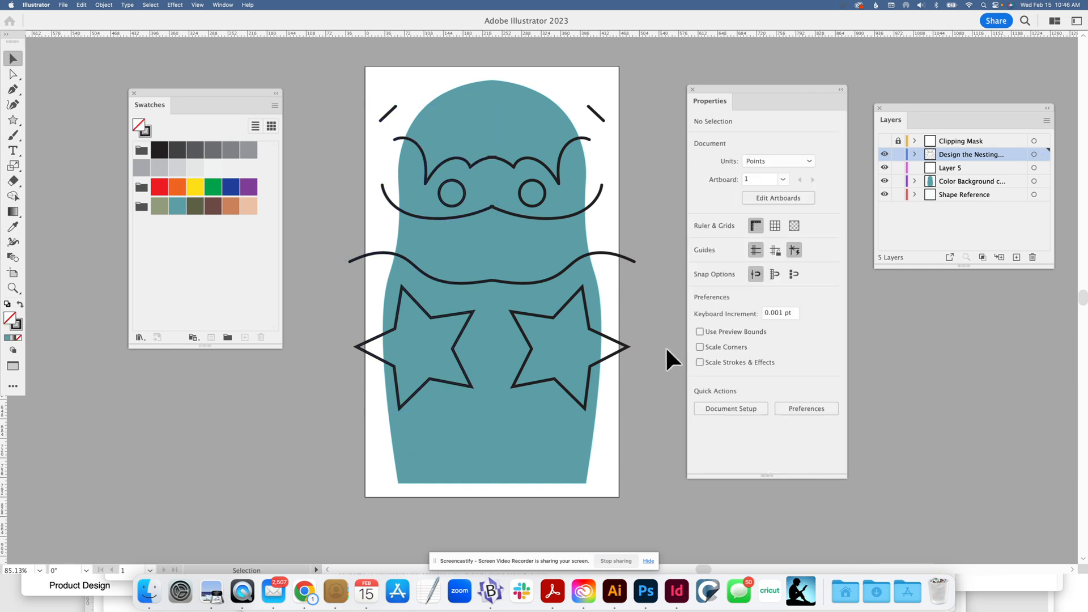
Fill both circular eyes with the yellow swatch and deselect them
click(461, 194)
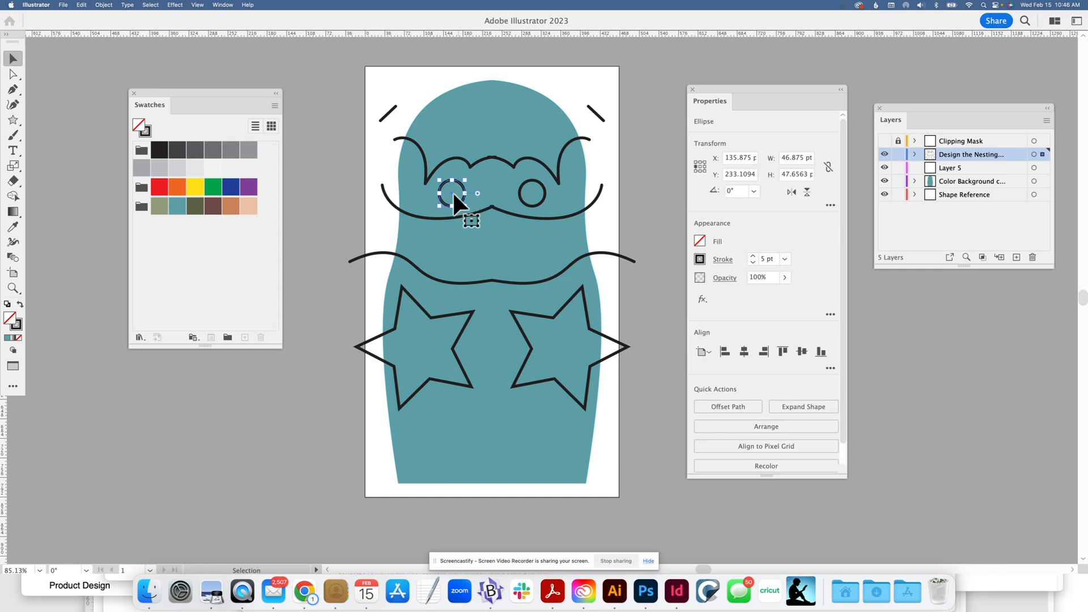
shift+click(537, 183)
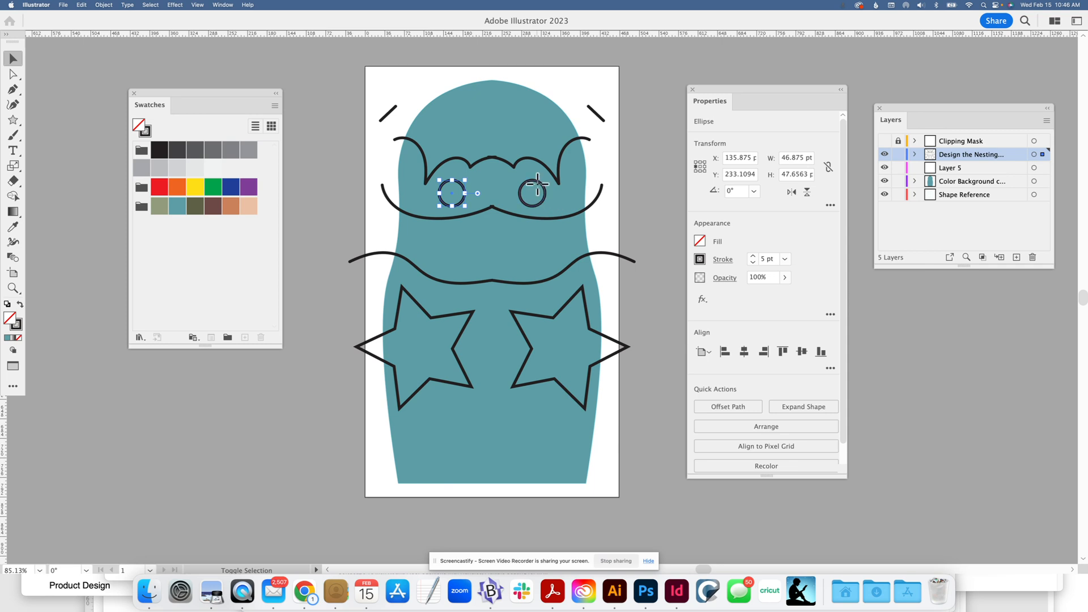
click(195, 187)
click(319, 166)
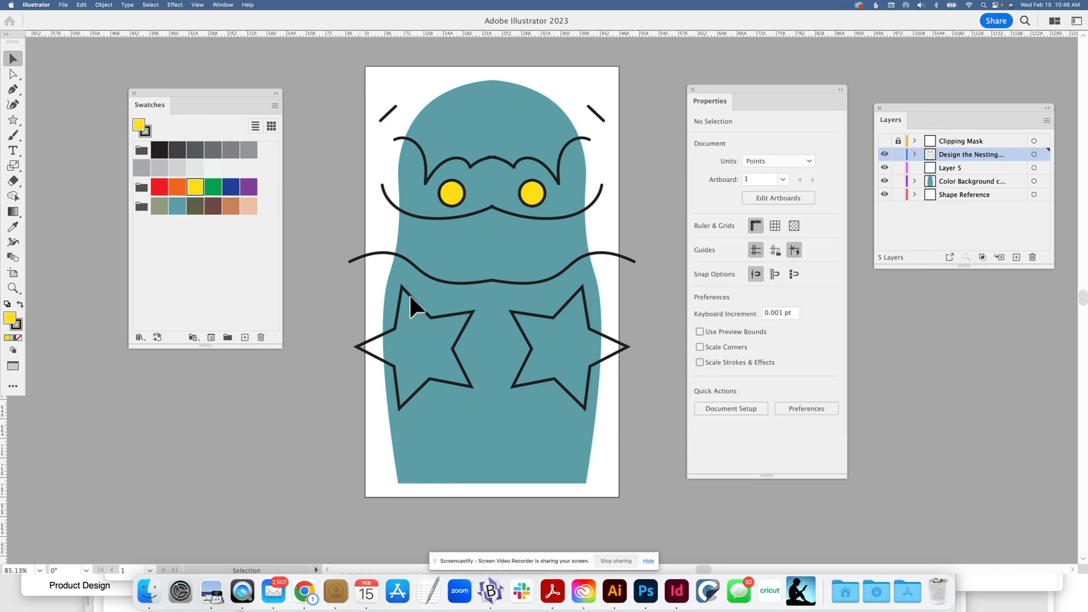
Fill both stars on the doll with the orange swatch and deselect them
click(449, 318)
shift+click(556, 311)
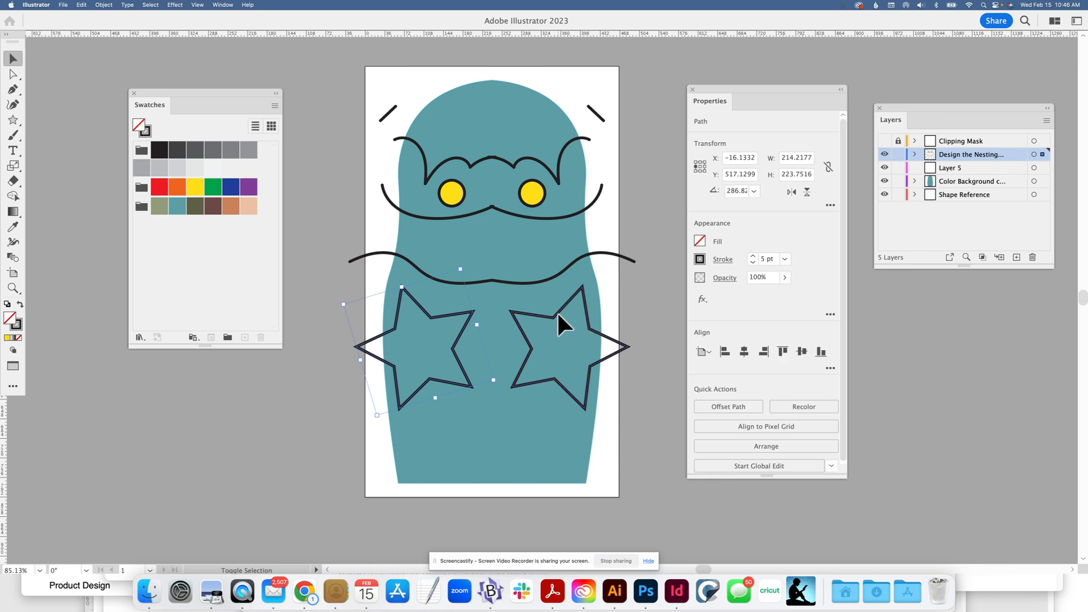
click(177, 187)
click(300, 205)
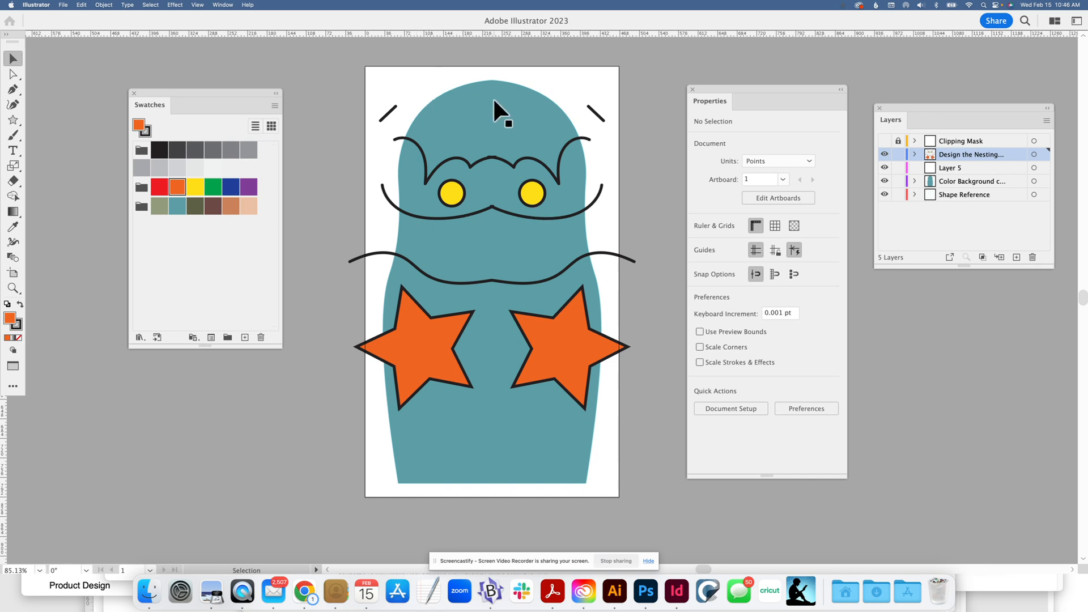
Show the hidden Clipping Mask layer and make it the active layer
click(965, 142)
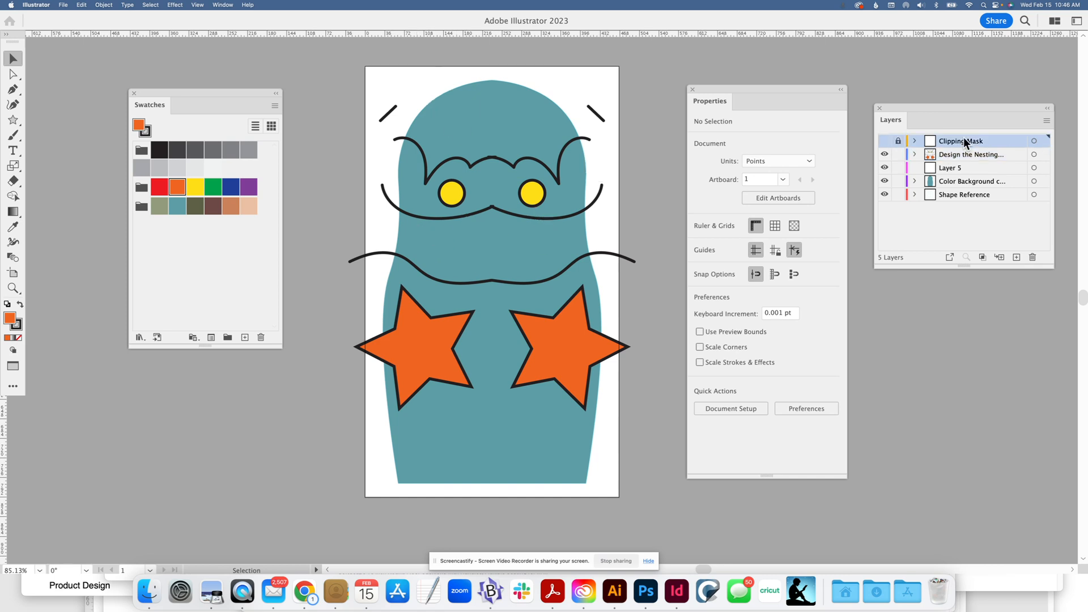
click(885, 140)
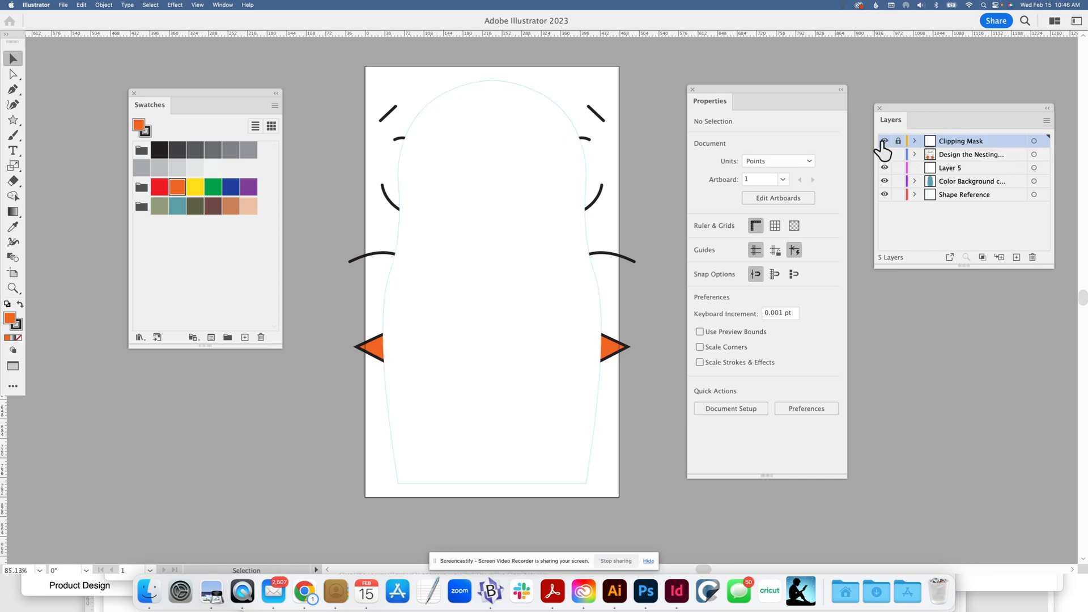
click(574, 143)
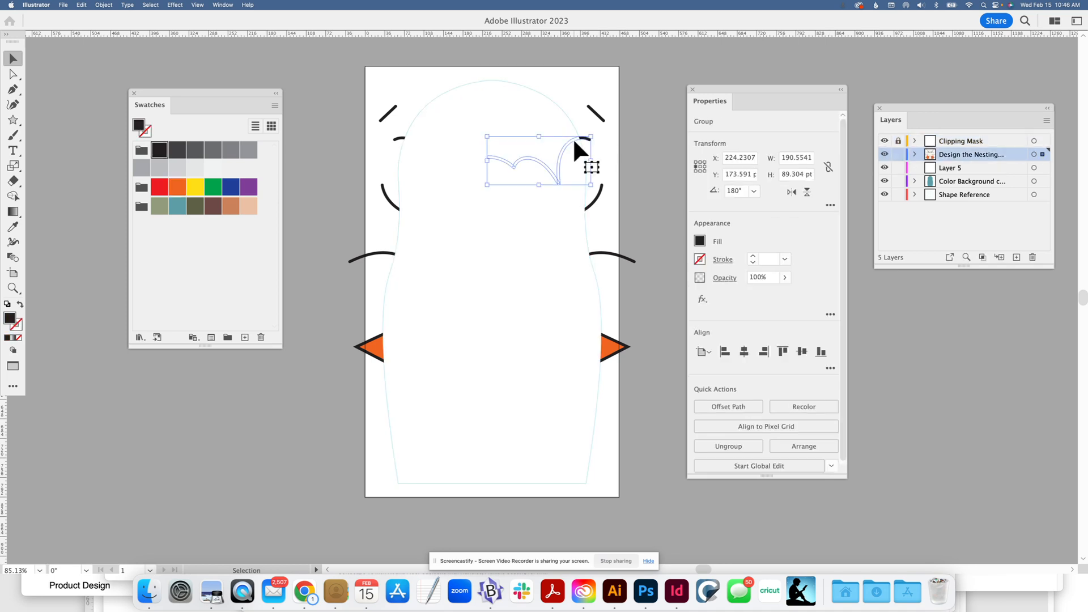
click(673, 96)
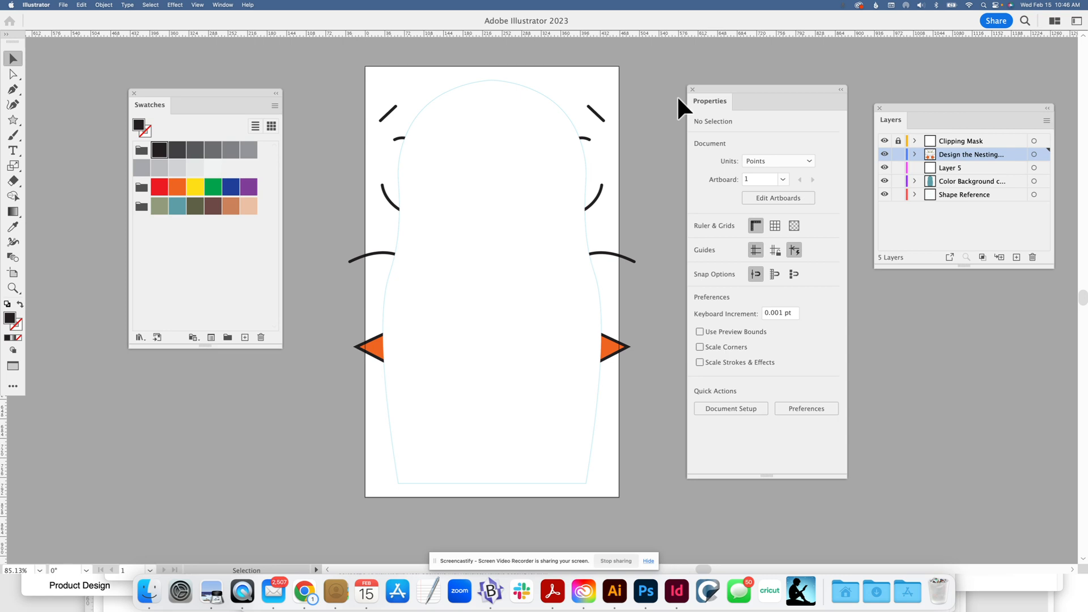
click(965, 140)
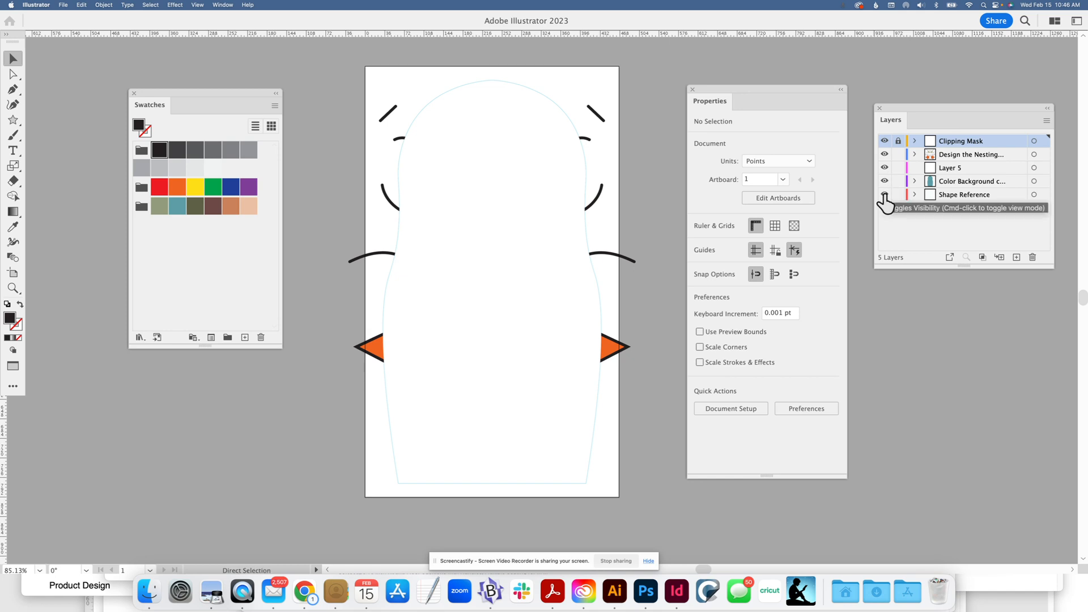
Try to make a clipping mask from all the artwork on the unlocked layers, and undo the attempt
key(super+a)
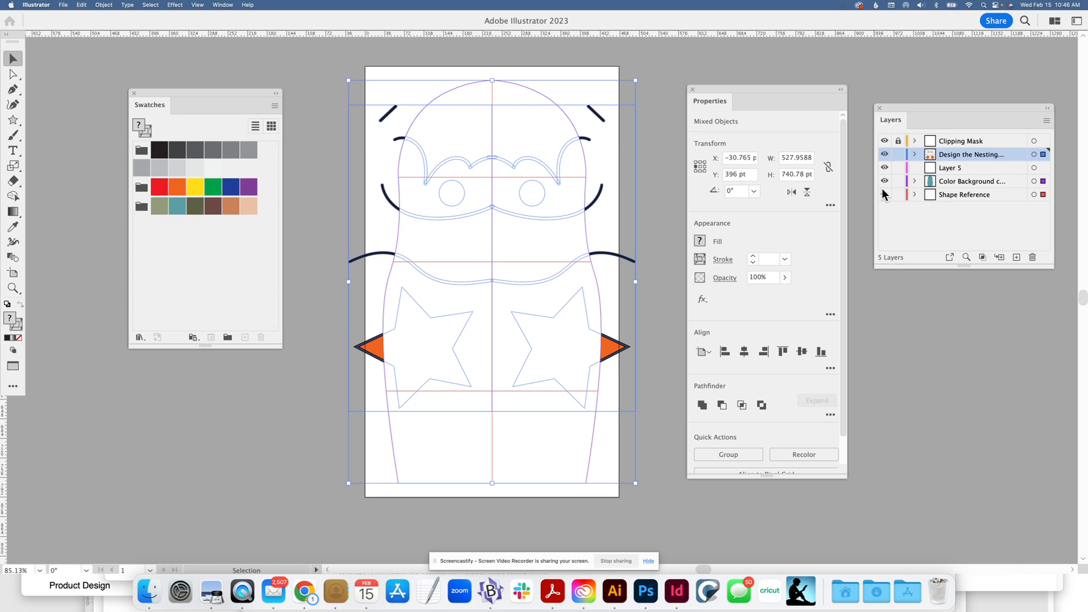
scroll(844, 424, down, 2)
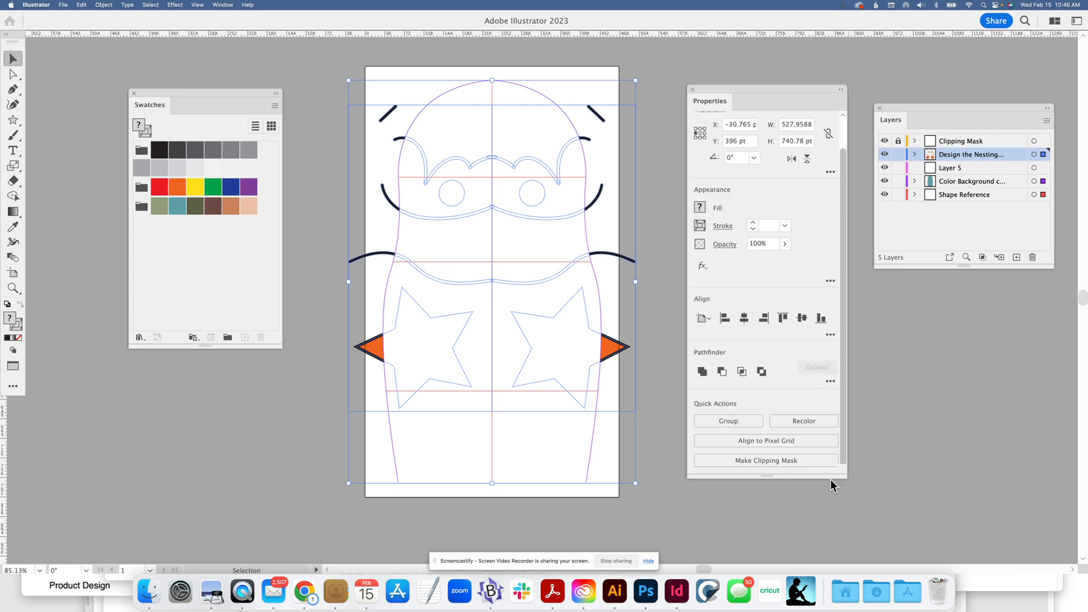
click(755, 461)
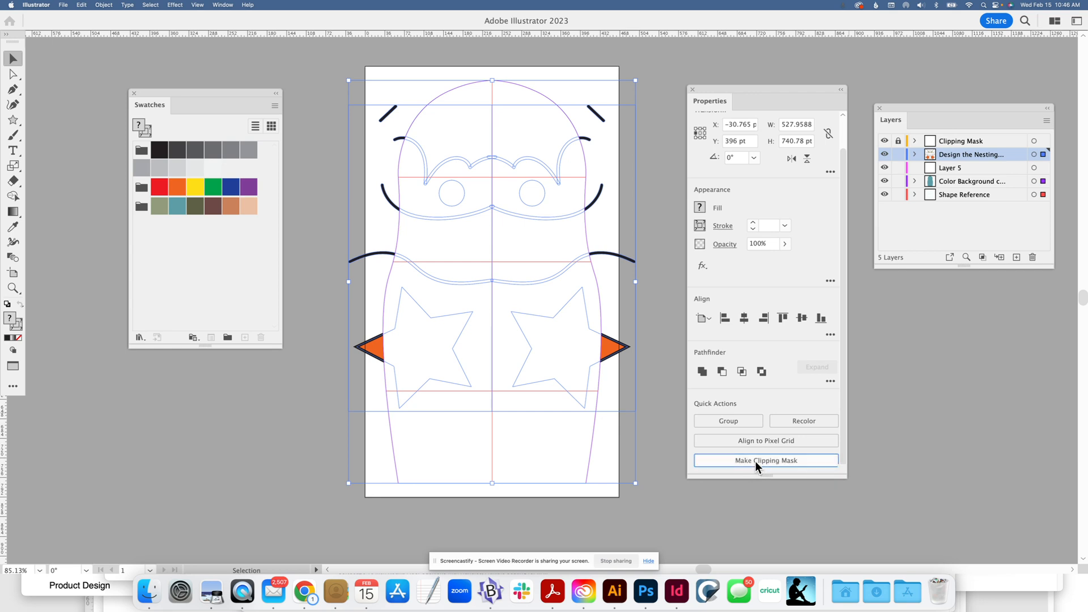
click(660, 377)
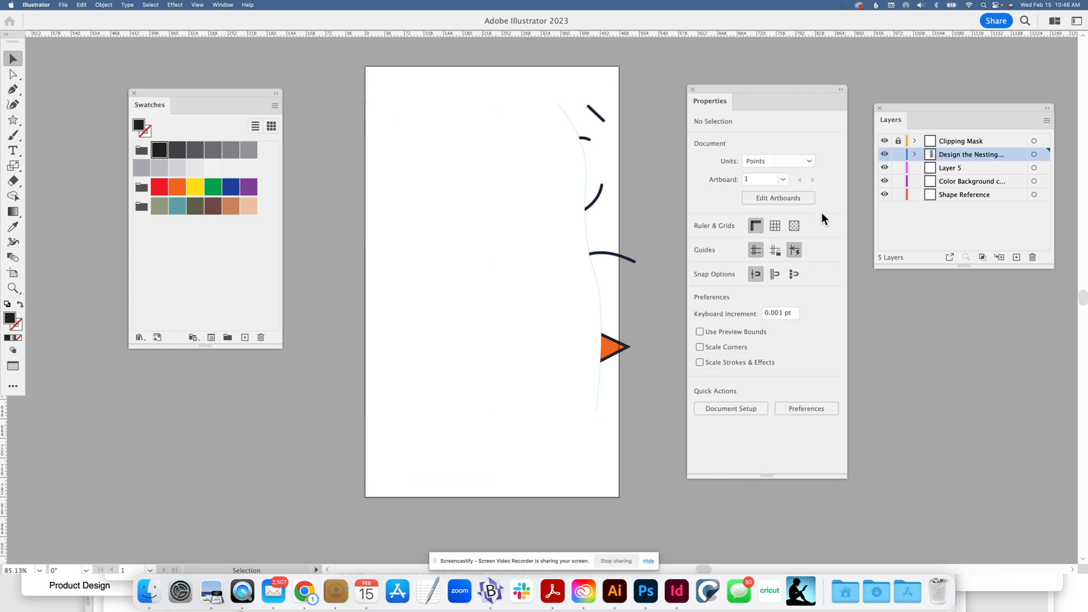
key(super+z)
key(super+z)
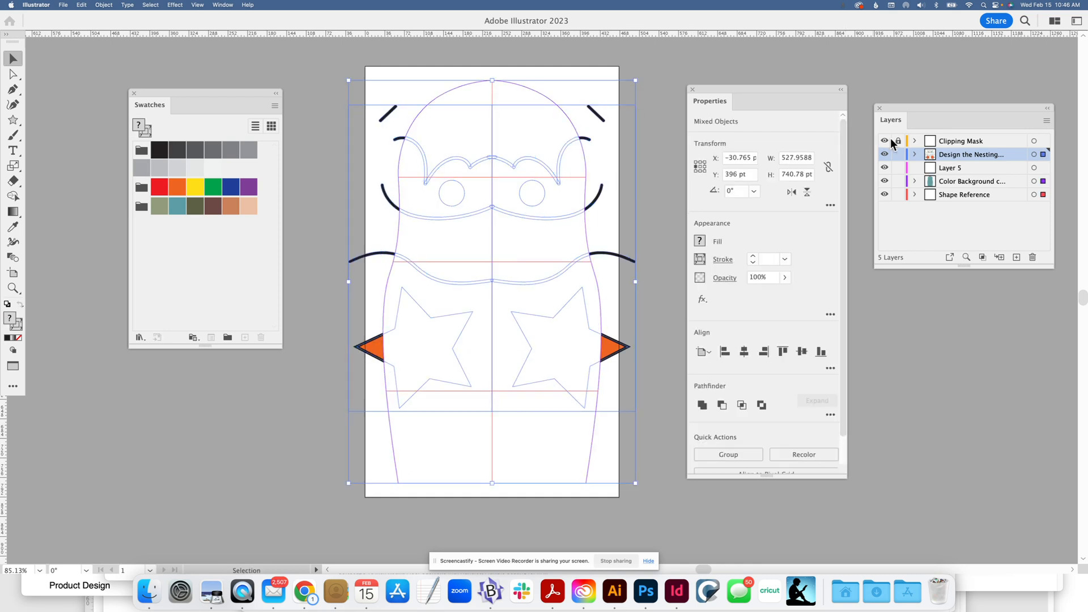
Unlock the Clipping Mask layer, make a clipping mask from all the artwork including the doll outline, and deselect it
key(a)
key(v)
drag(845, 409, 825, 487)
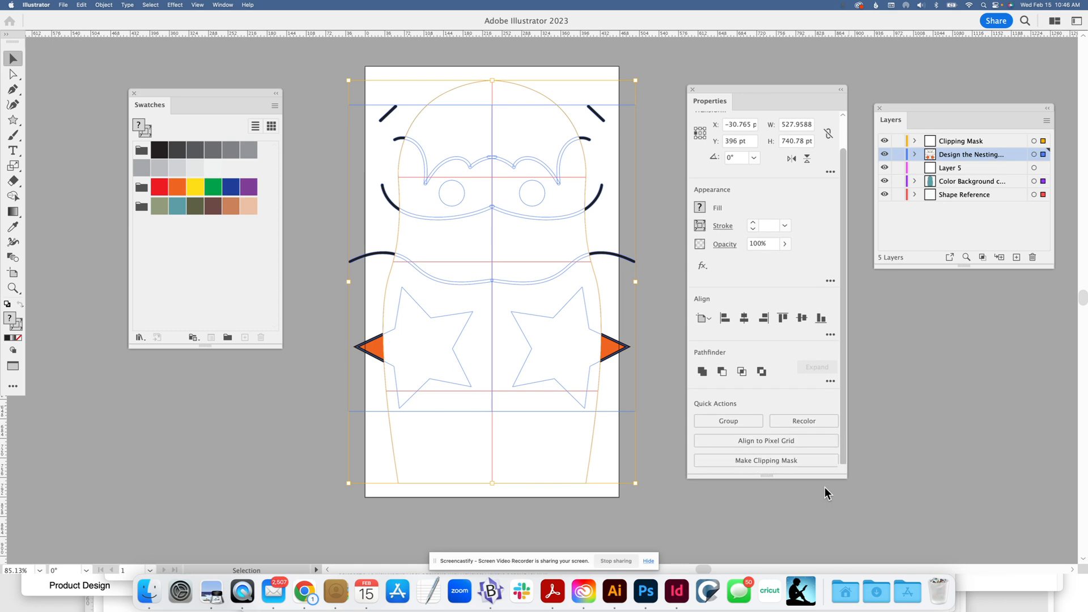
click(783, 461)
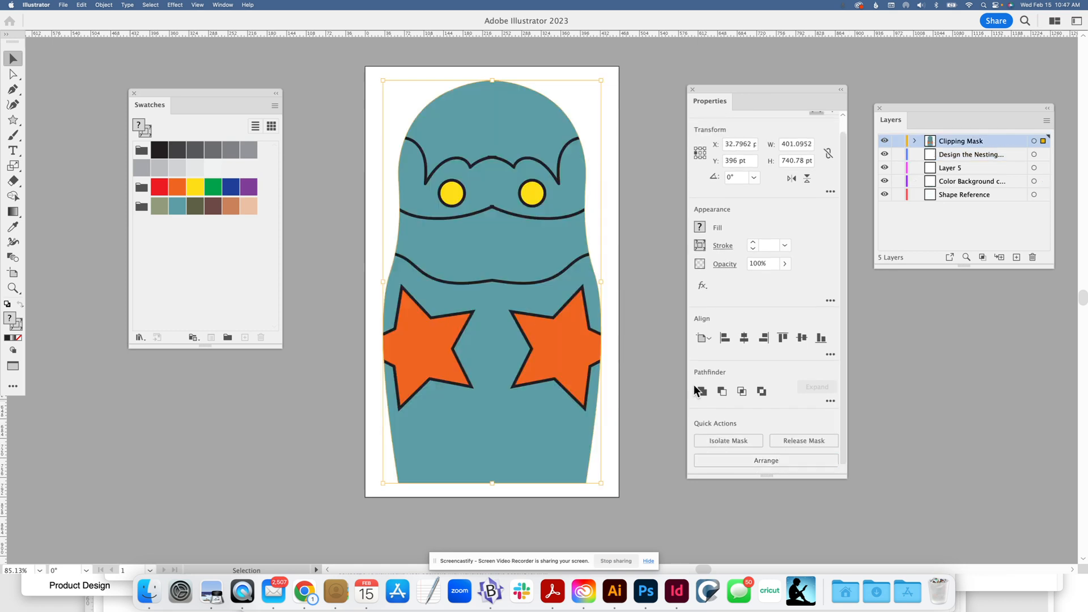
click(645, 321)
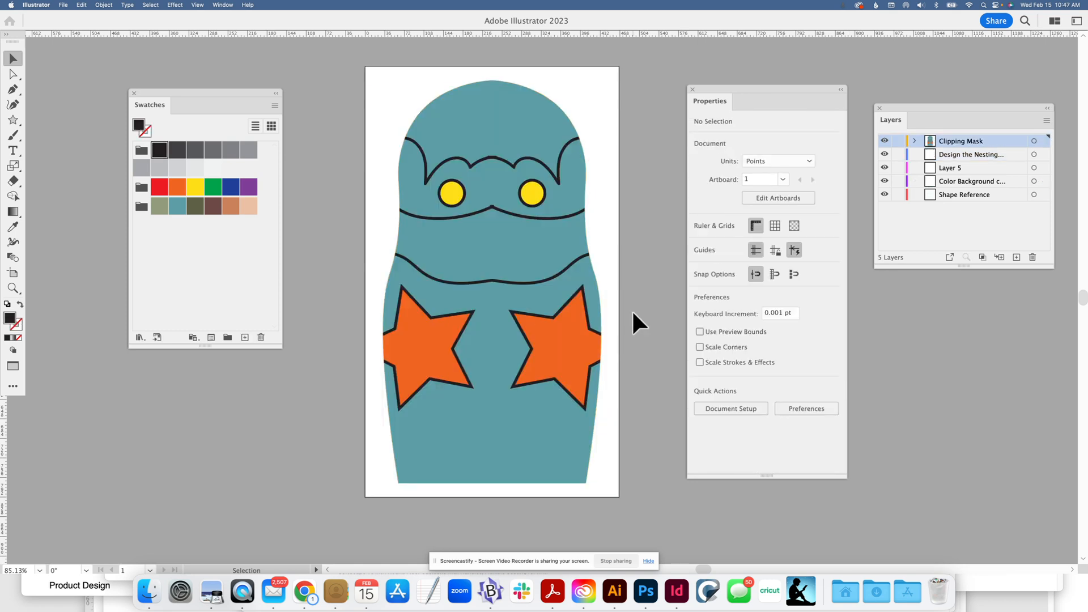